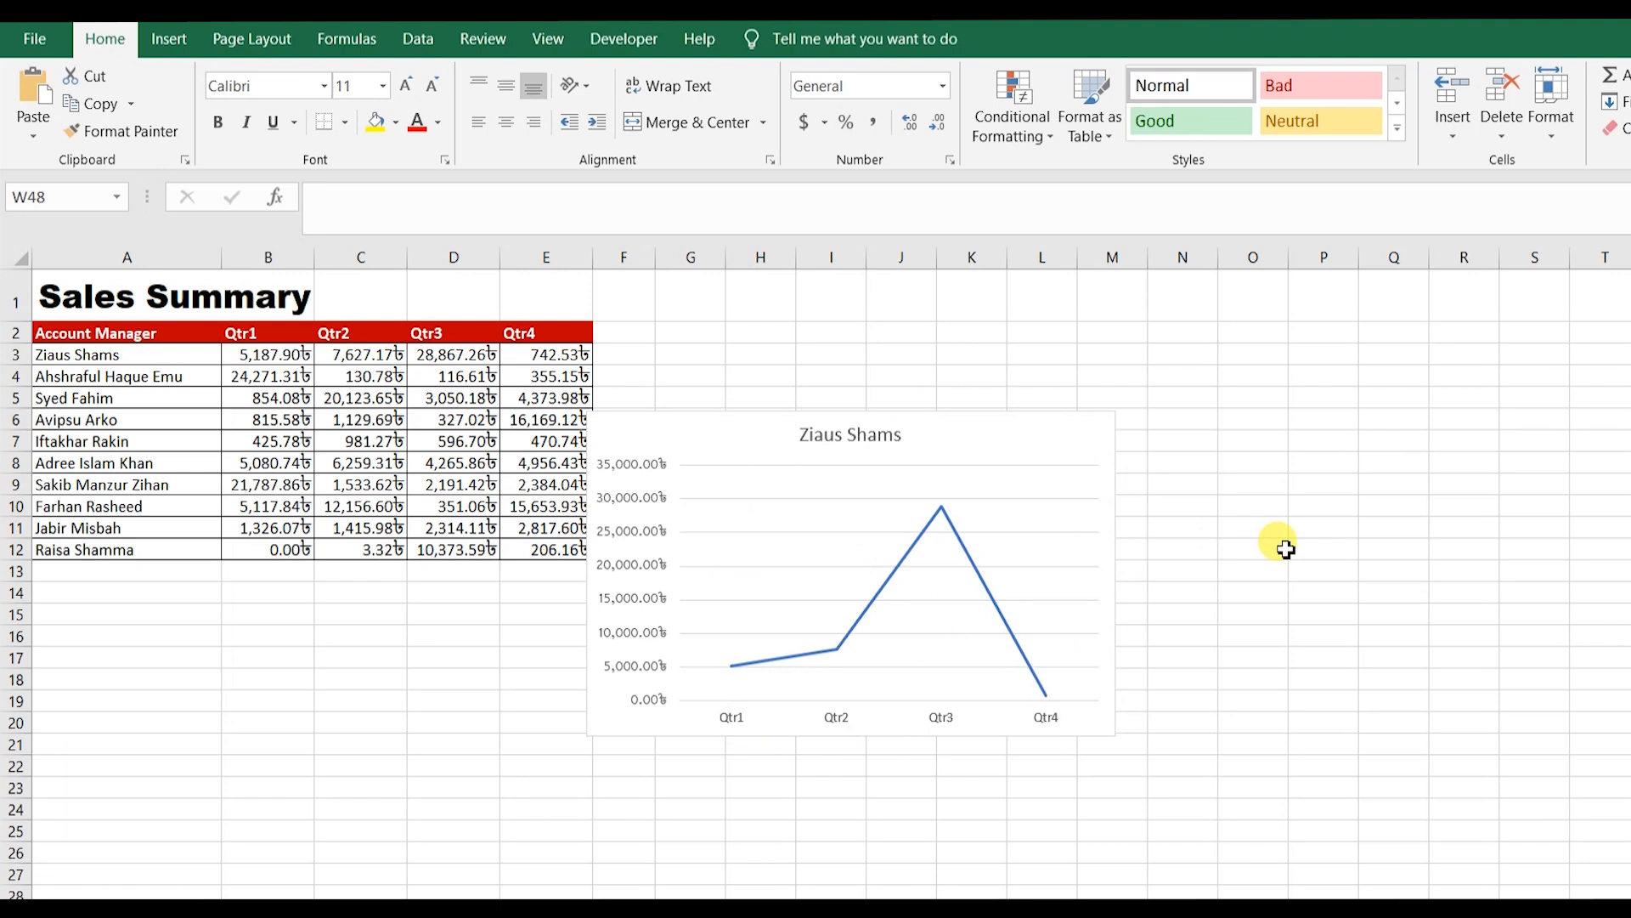
- Separate the stacked charts, placing the line chart around P1, the column chart directly beneath it, and the pie chart around G8
left_click(1044, 450)
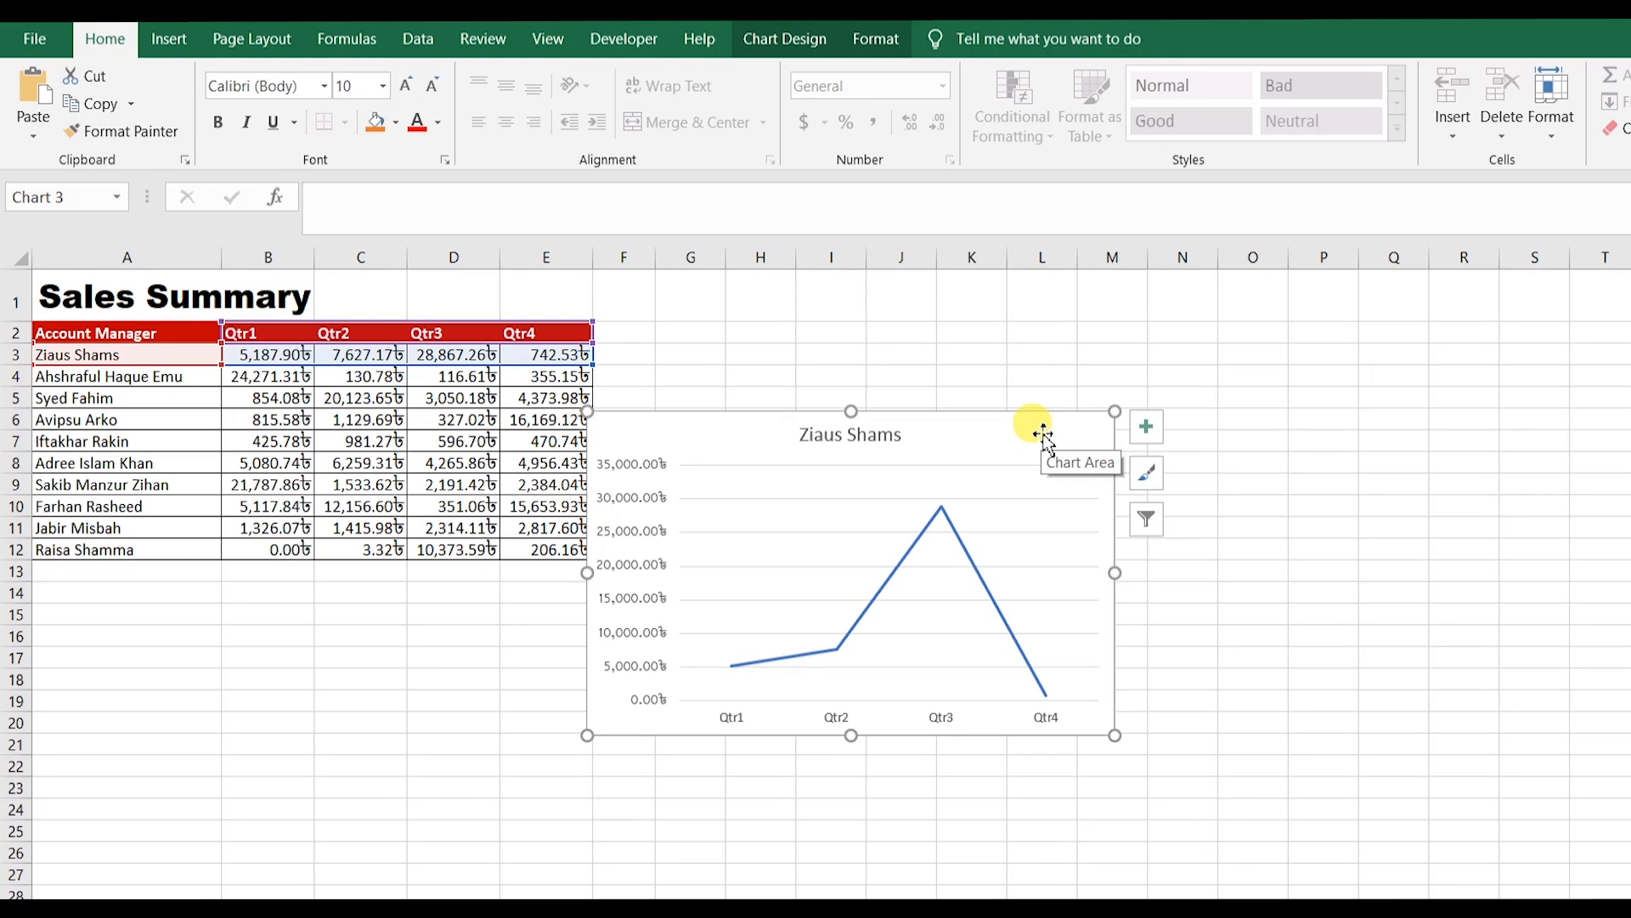
mouse_move(1037, 432)
left_mouse_down()
mouse_move(842, 601)
mouse_move(767, 485)
mouse_move(874, 320)
mouse_move(1067, 345)
mouse_move(1292, 506)
mouse_move(1066, 608)
mouse_move(877, 371)
mouse_move(1037, 441)
left_mouse_up()
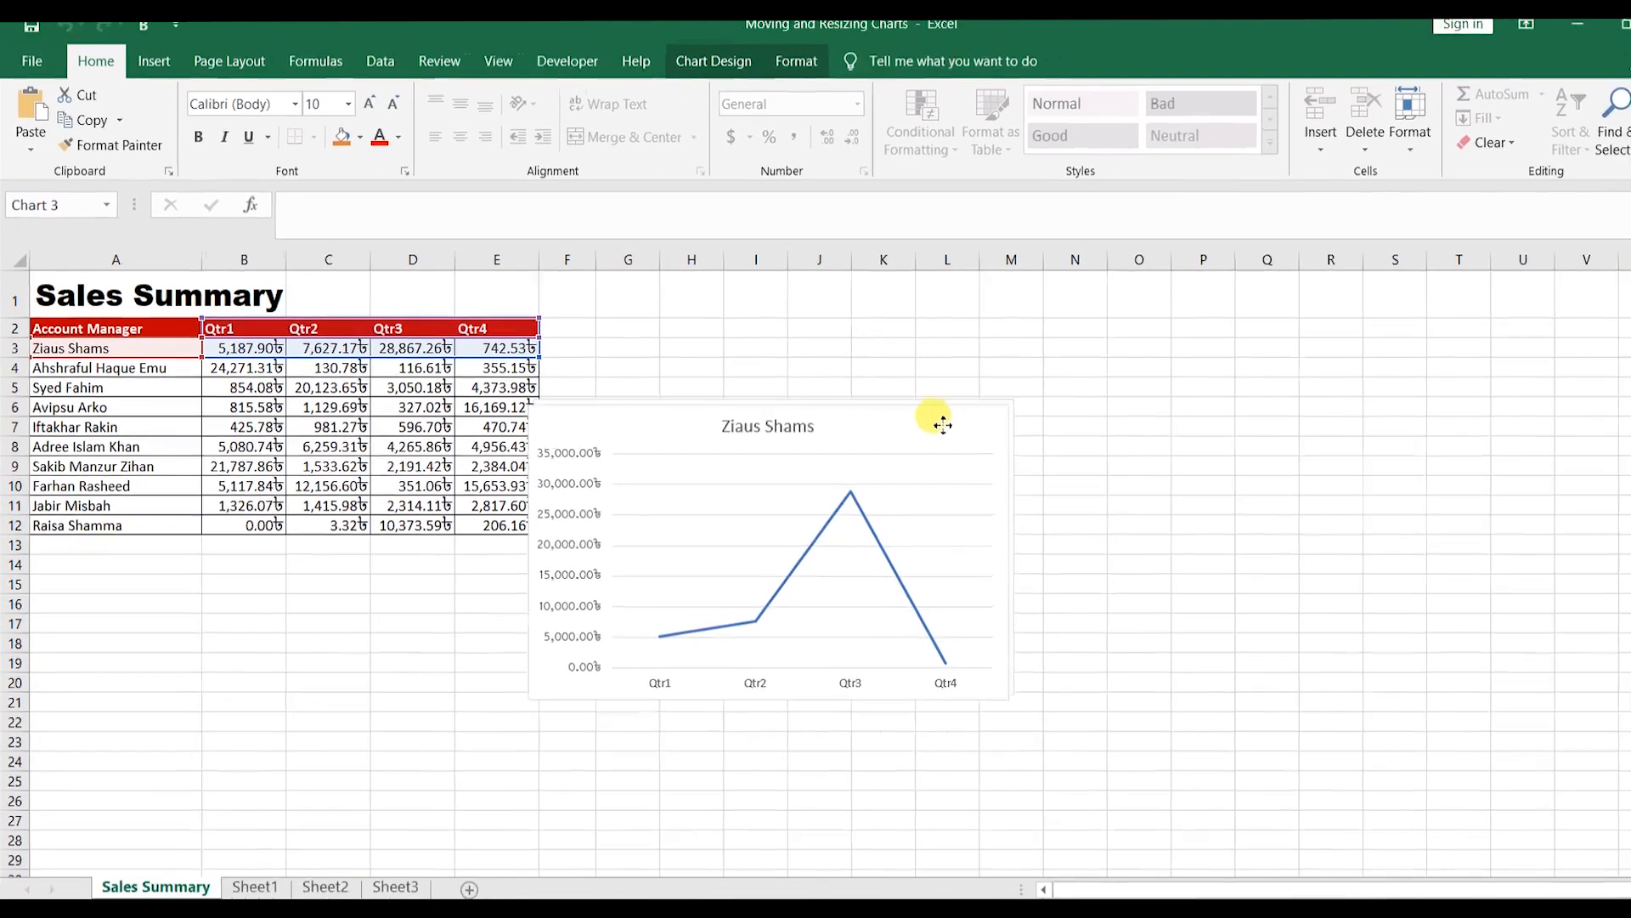
left_click_drag(943, 425, 1587, 313)
left_click_drag(932, 420, 1531, 620)
left_click_drag(918, 432, 1020, 473)
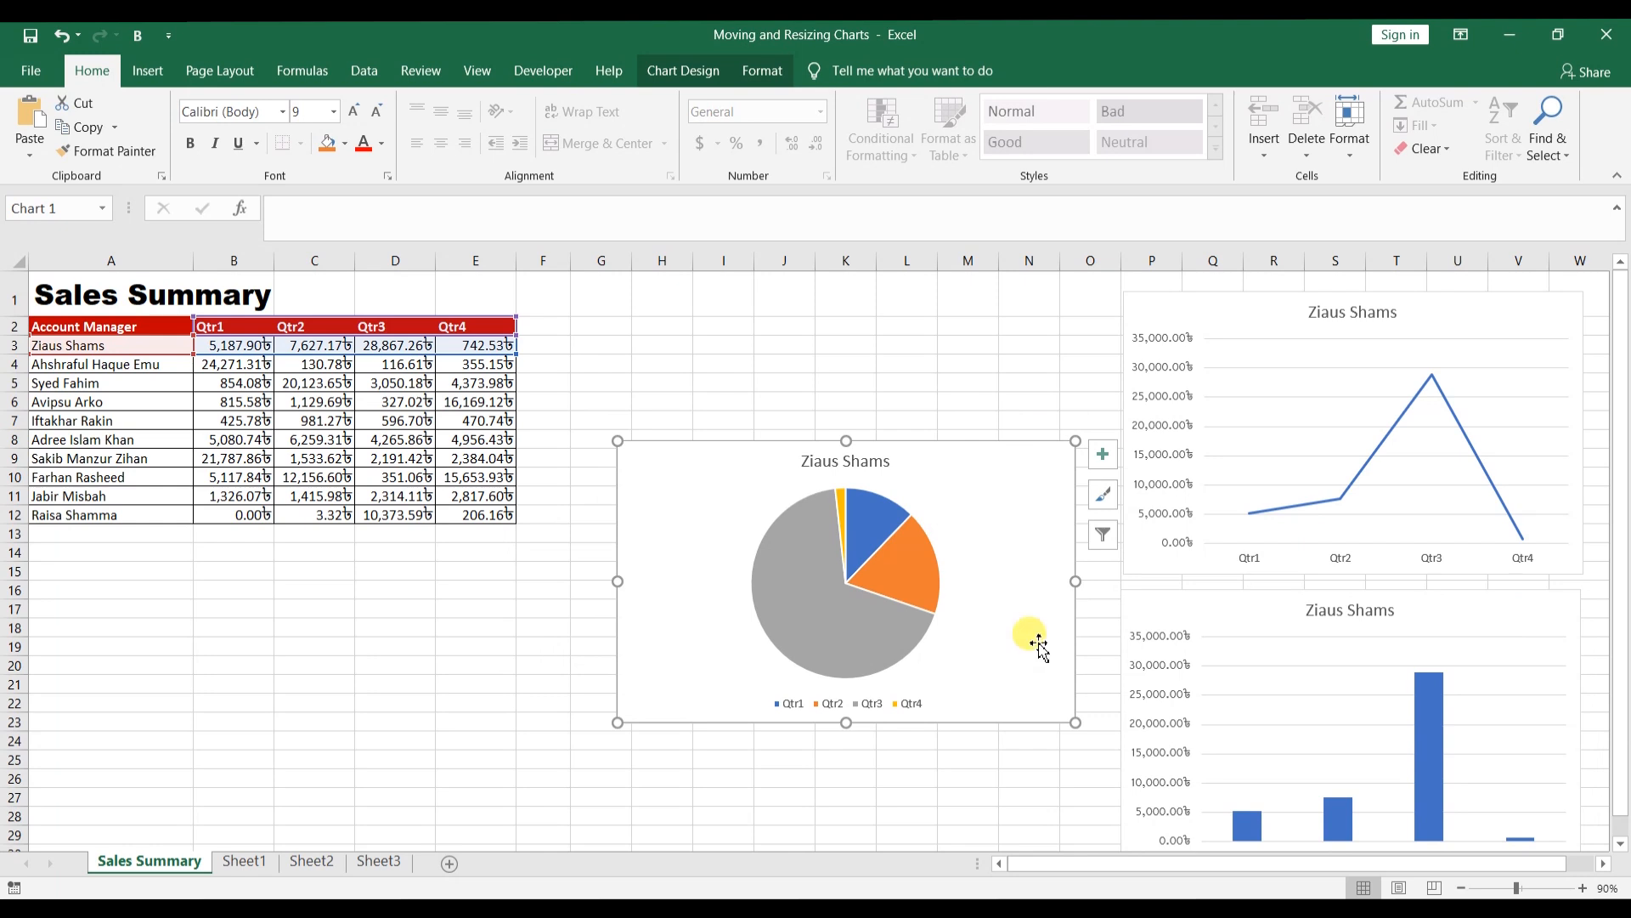
left_click(1050, 756)
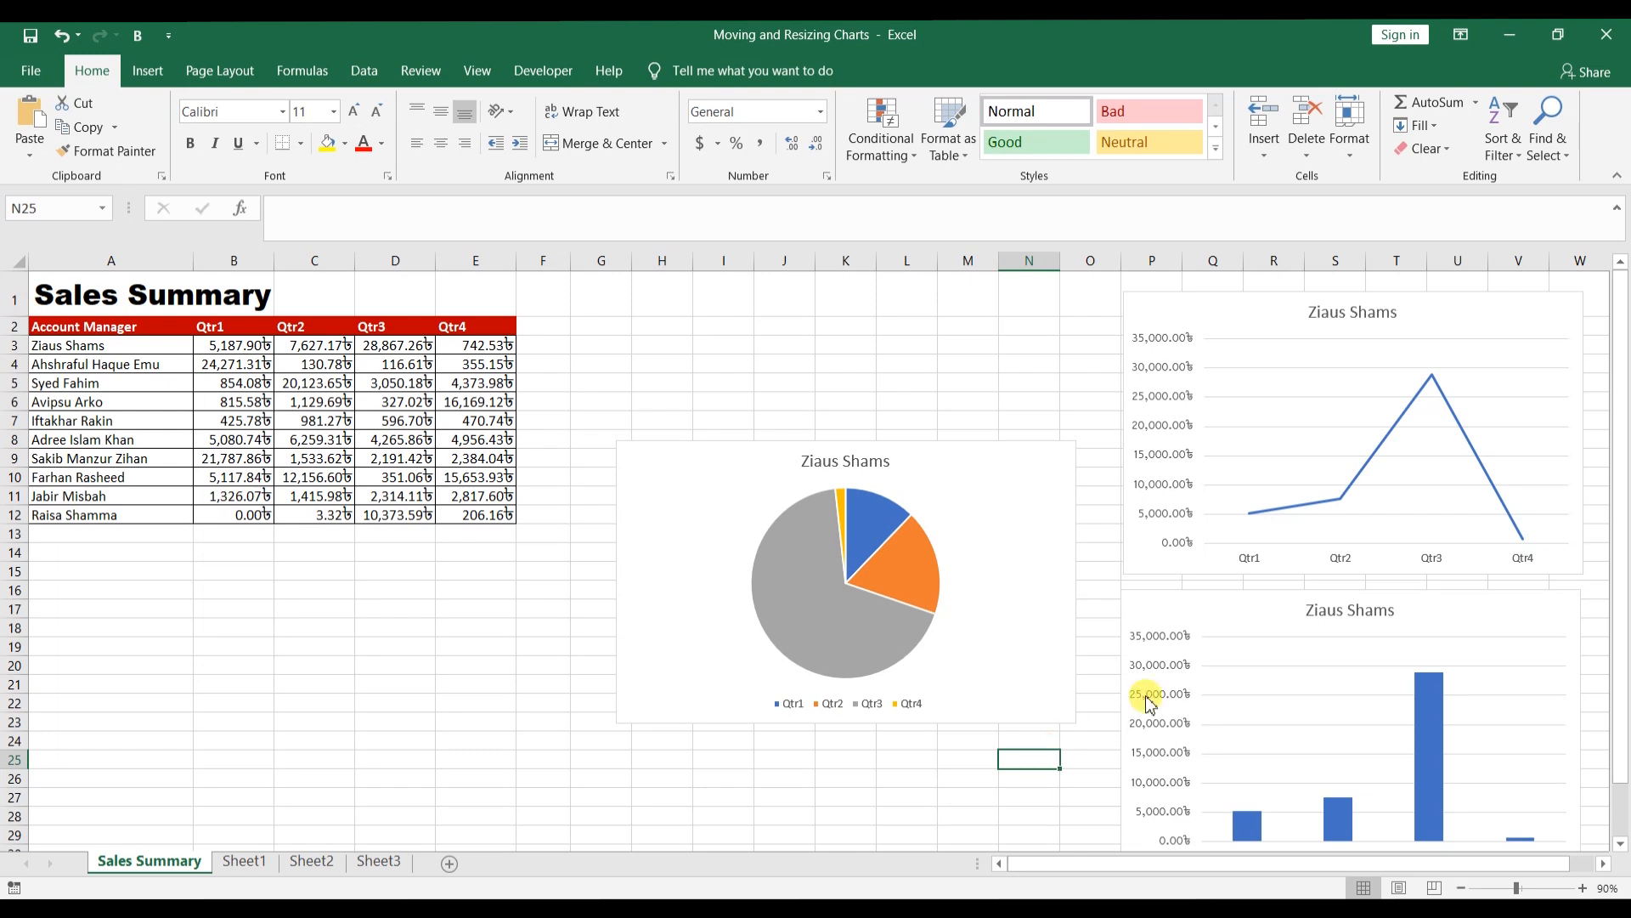
- Copy the pie chart from the Sales Summary sheet and paste it into Sheet1 at cell A1
left_click(1010, 461)
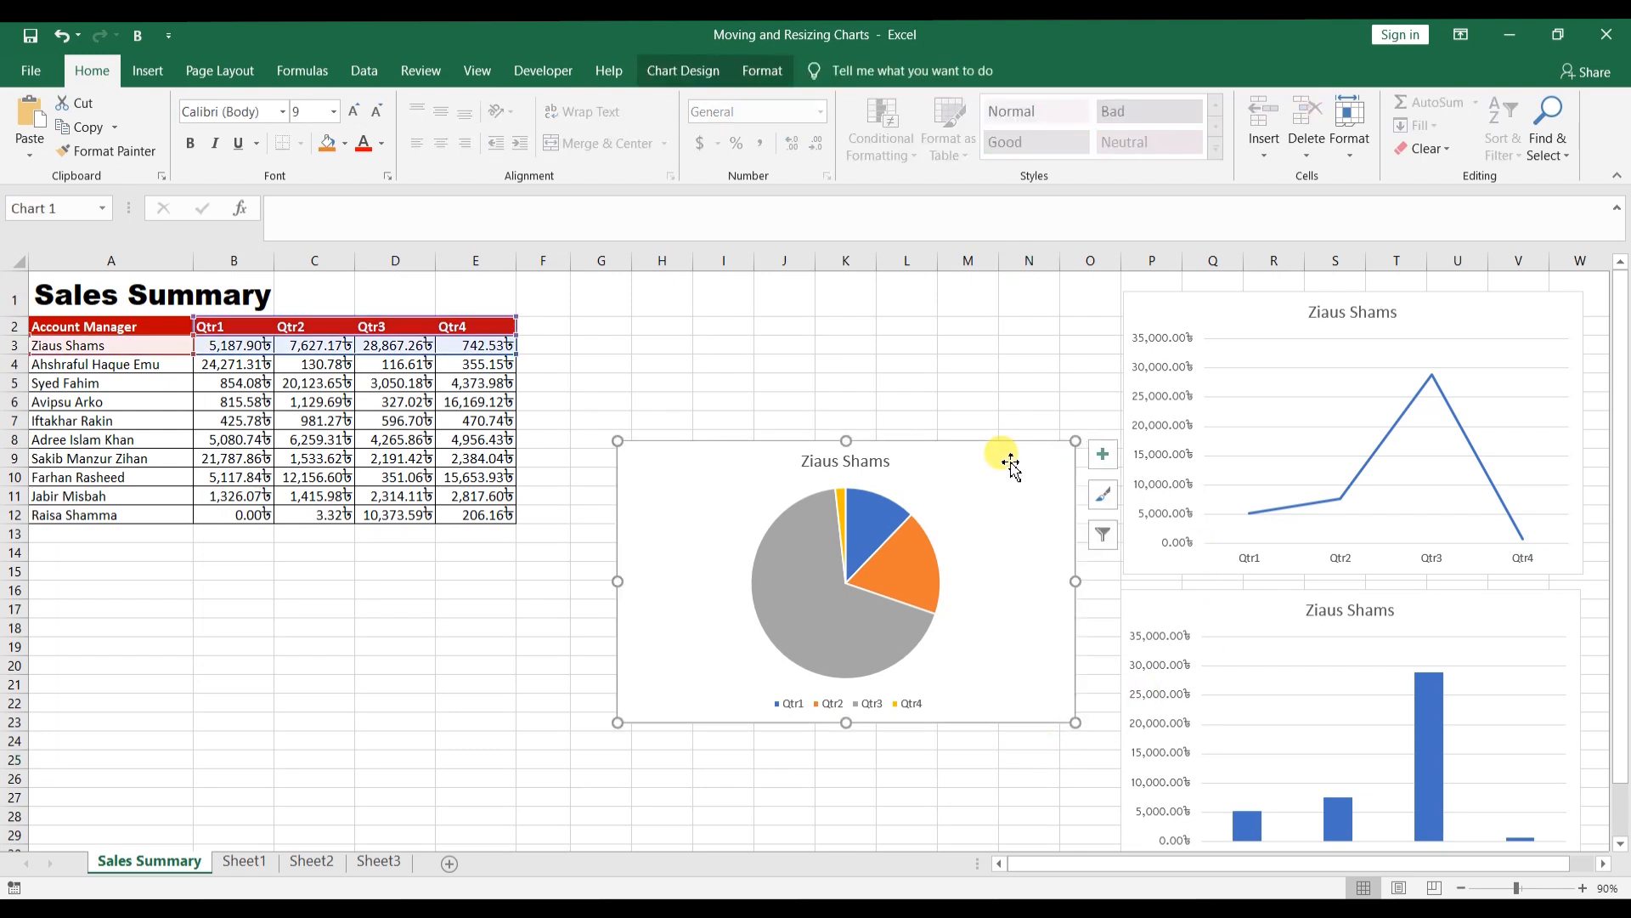
right_click(1011, 463)
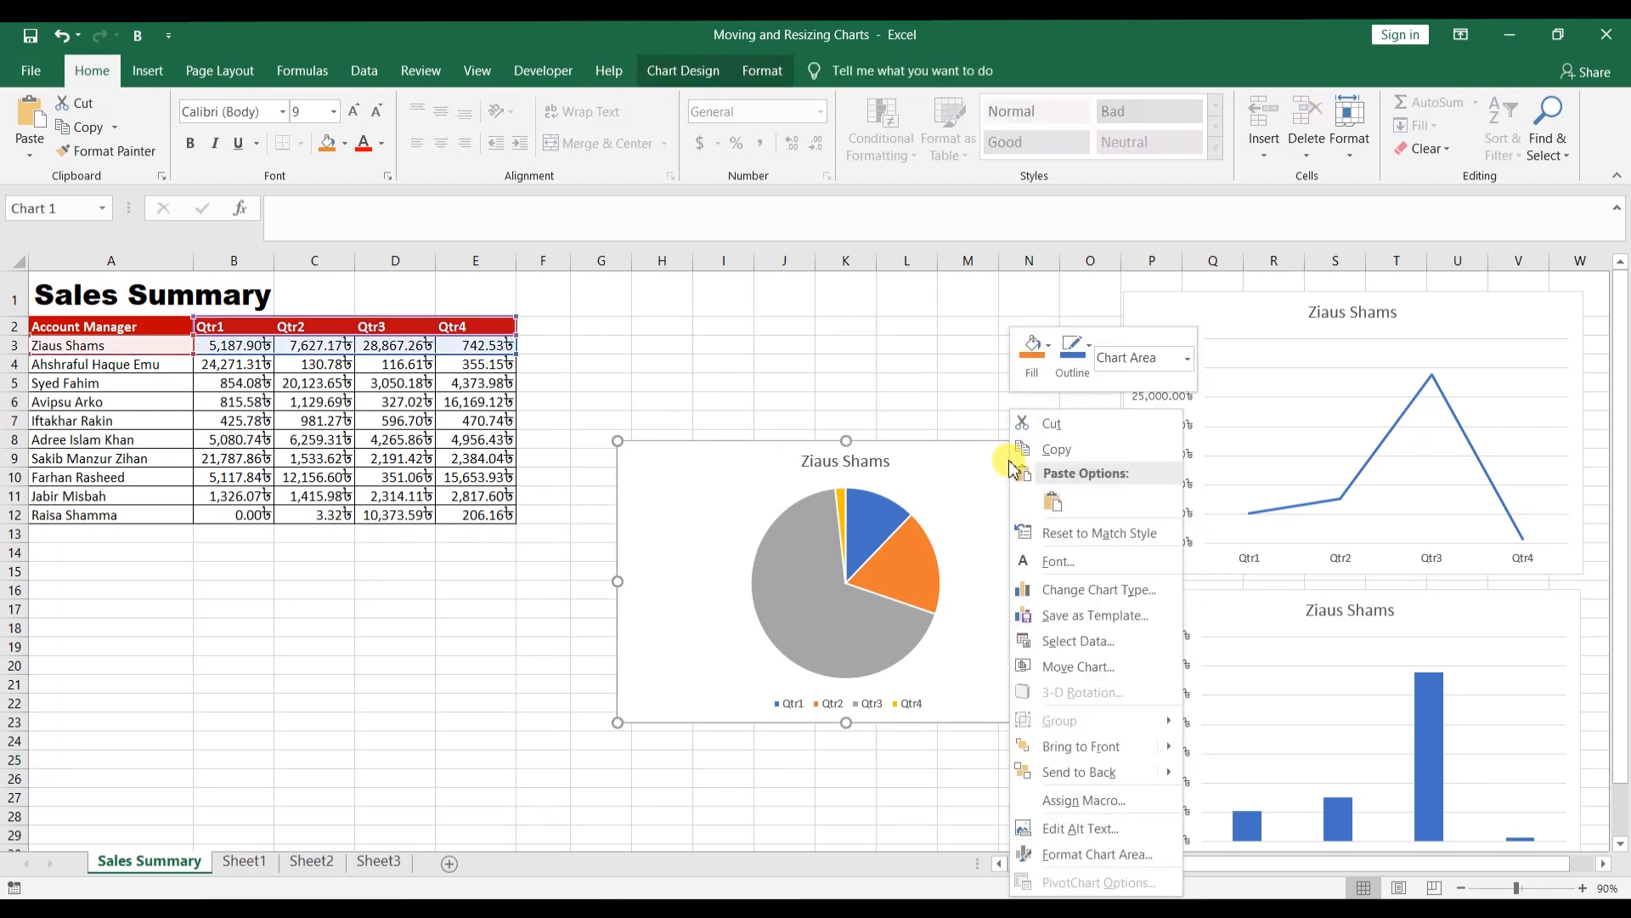
left_click(1113, 450)
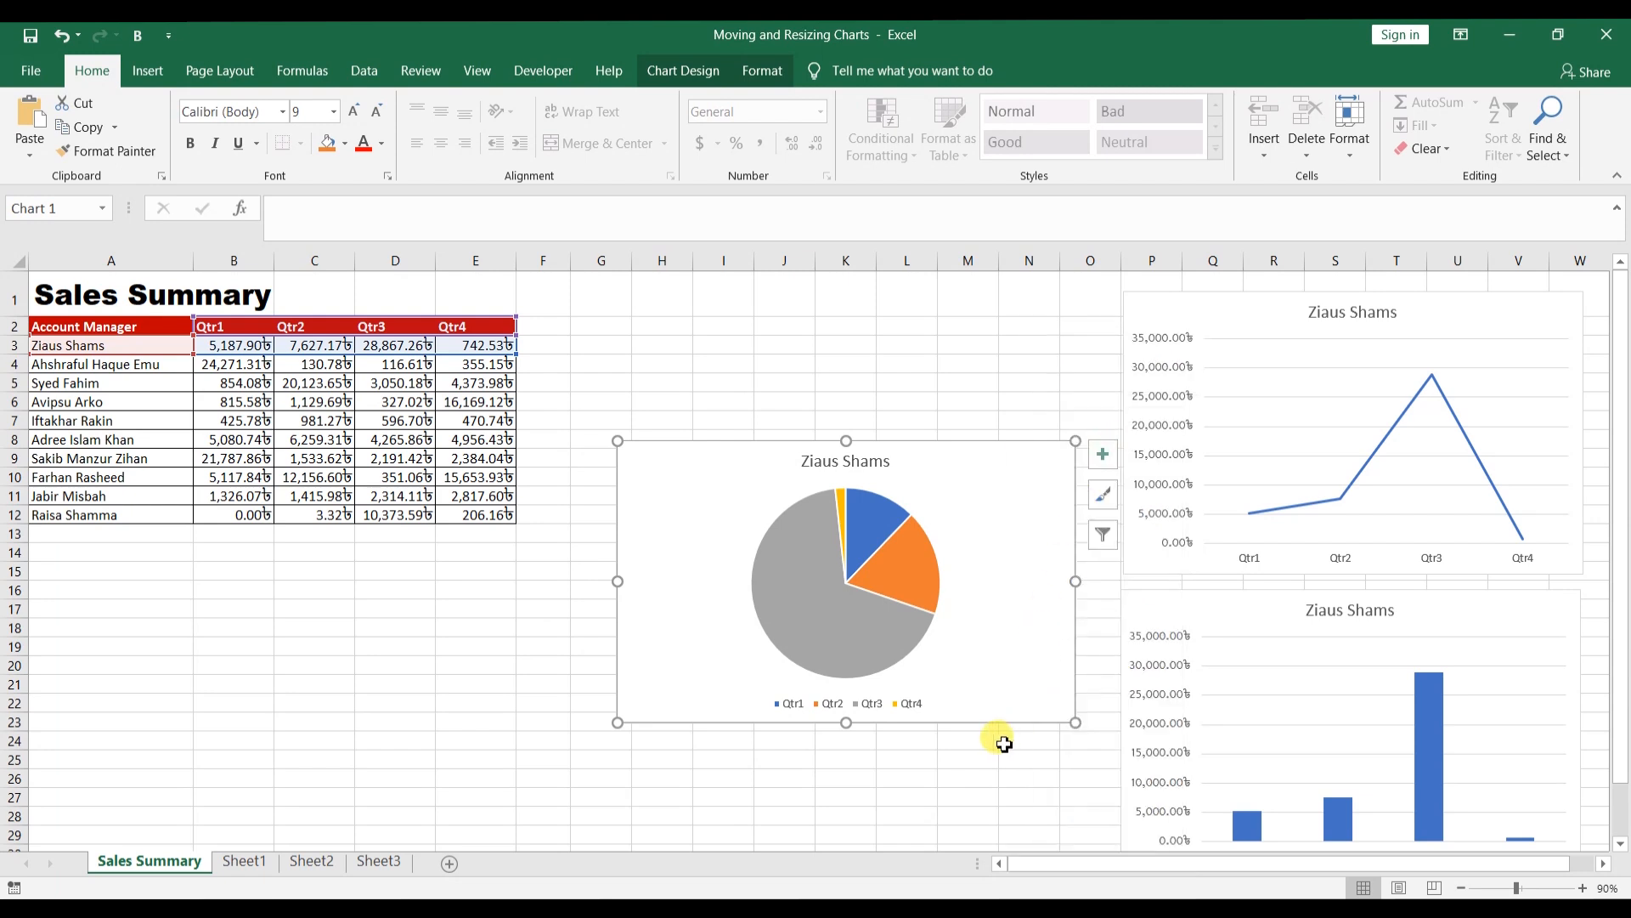
left_click(252, 860)
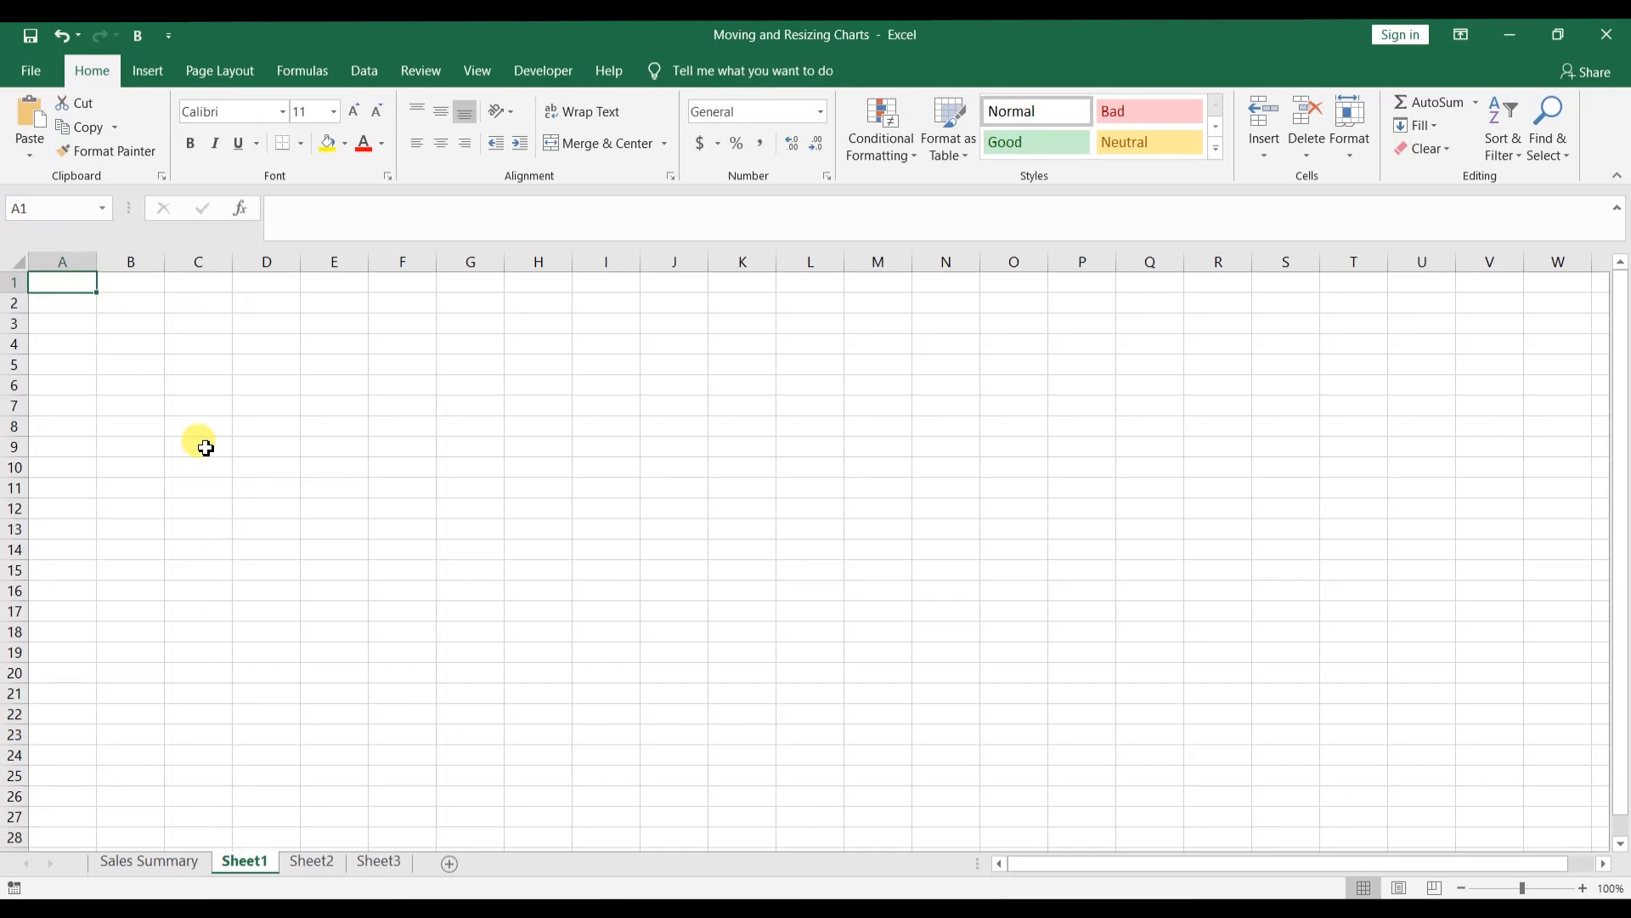
left_click(23, 116)
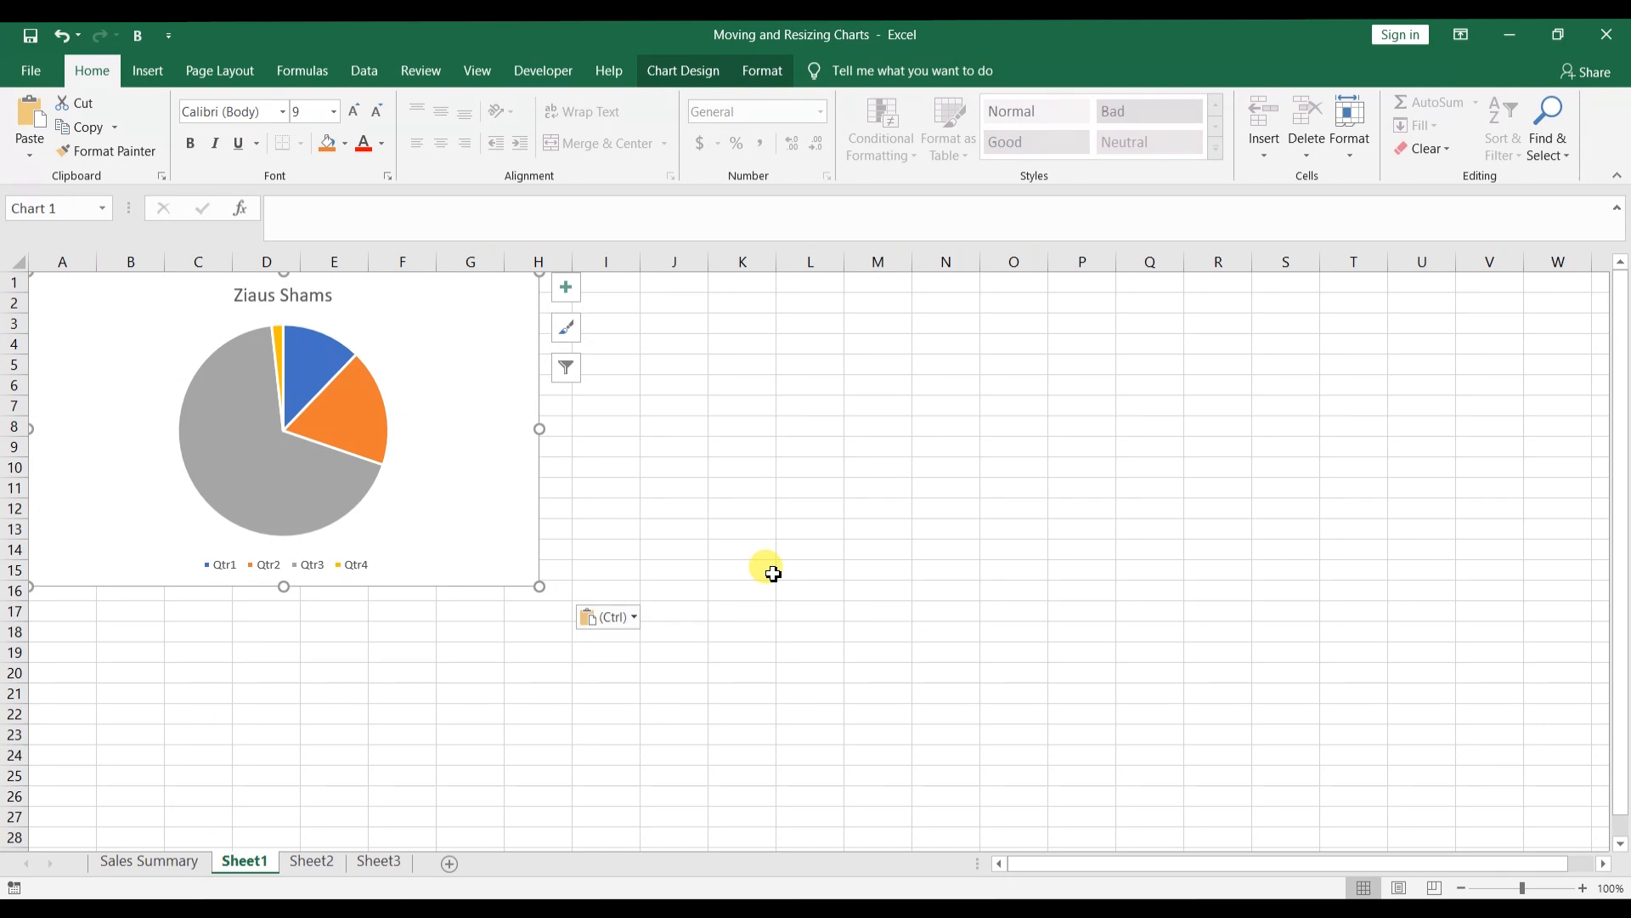
- Undo the pie chart paste in Sheet1 and return to the Sales Summary sheet
key("ctrl+z")
left_click(168, 875)
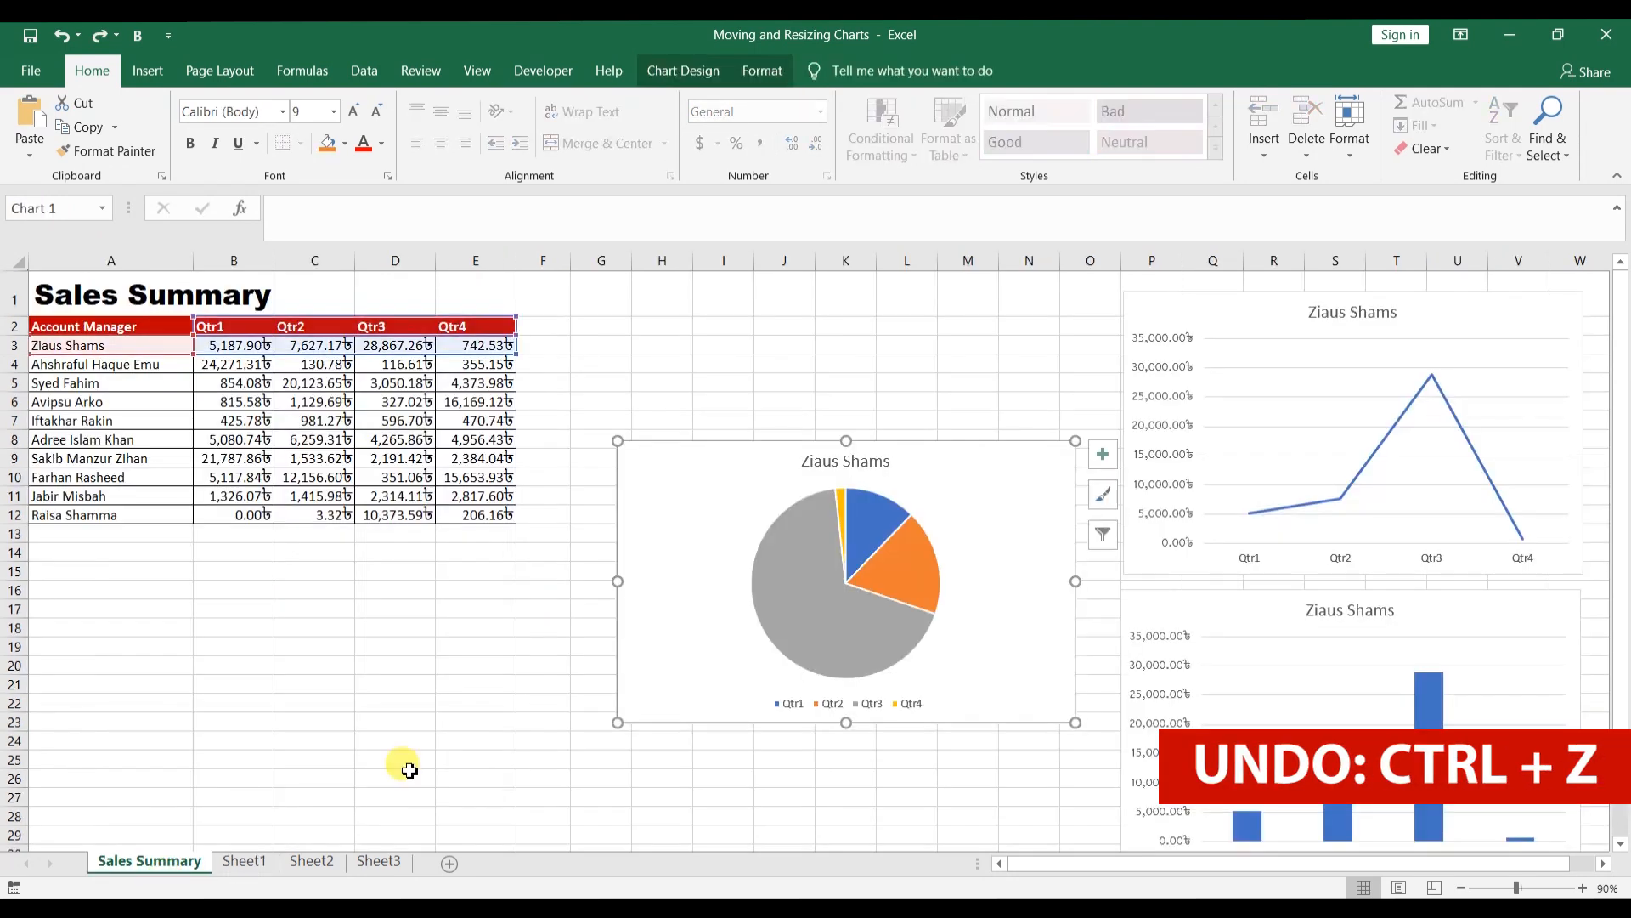
left_click(698, 747)
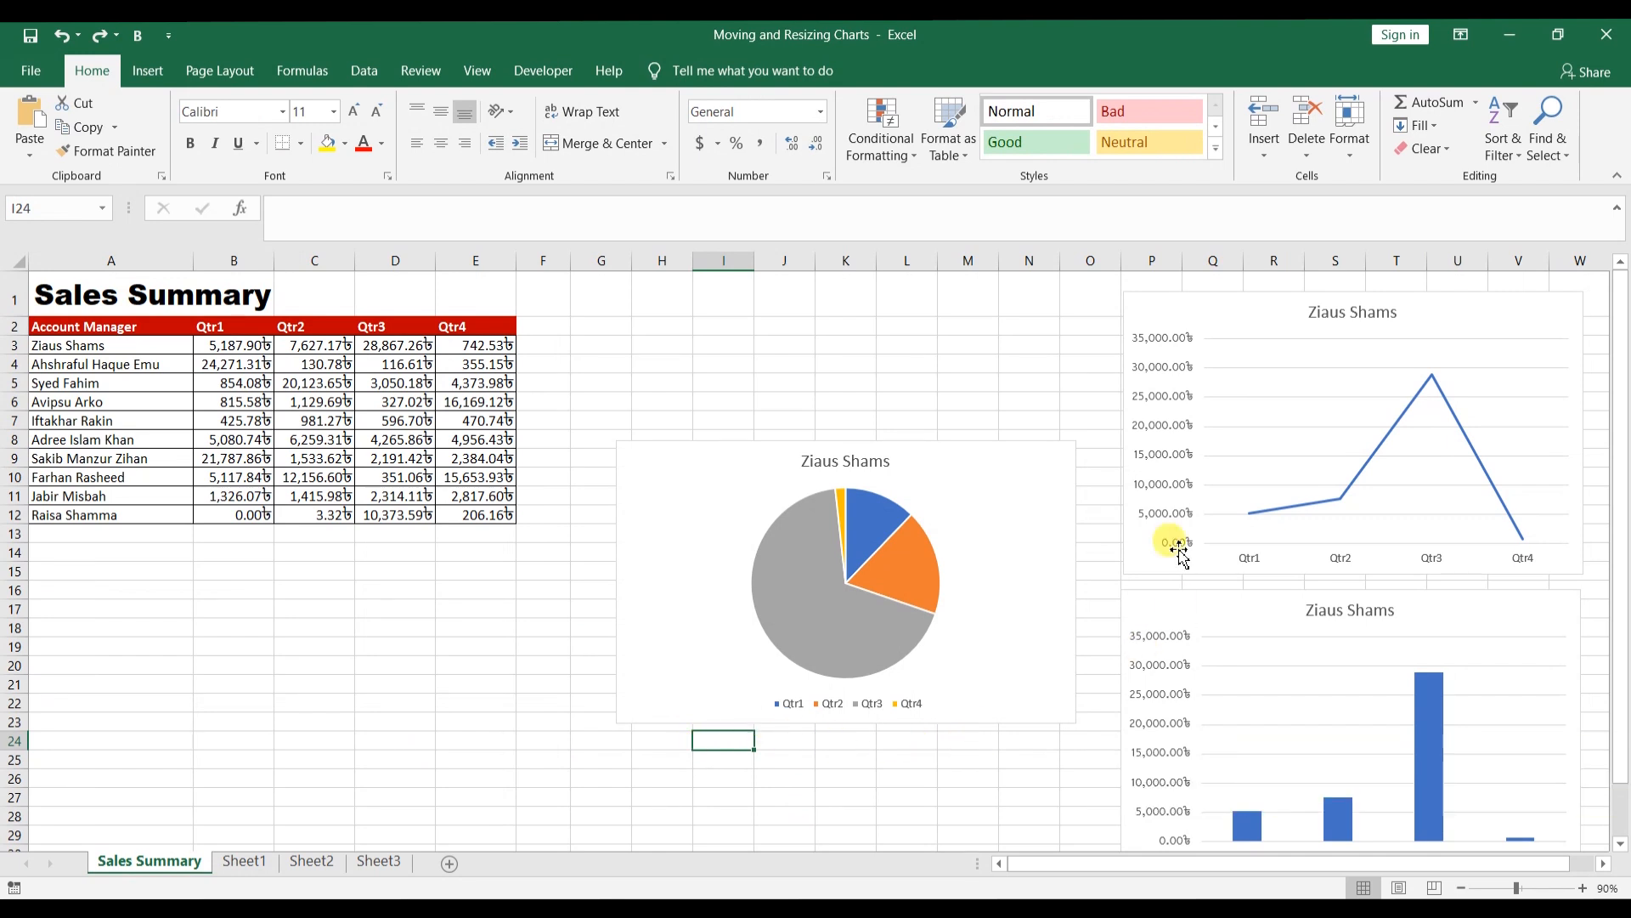
- Use Move Chart to relocate the pie chart from Sales Summary to Sheet3 as an embedded object
left_click(996, 480)
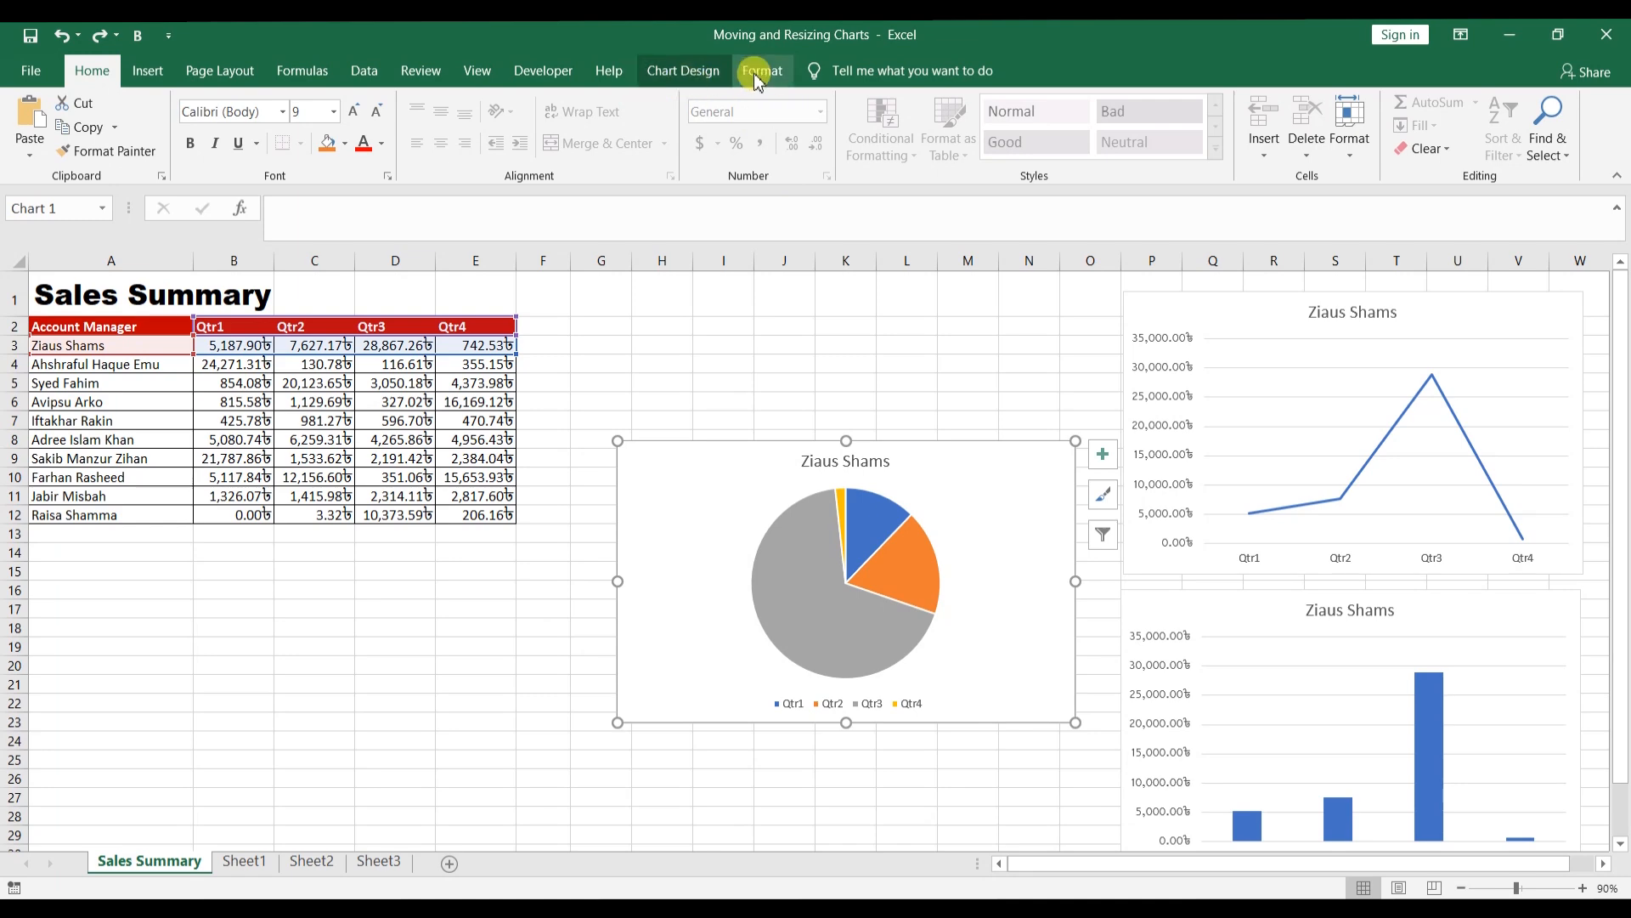
left_click(710, 77)
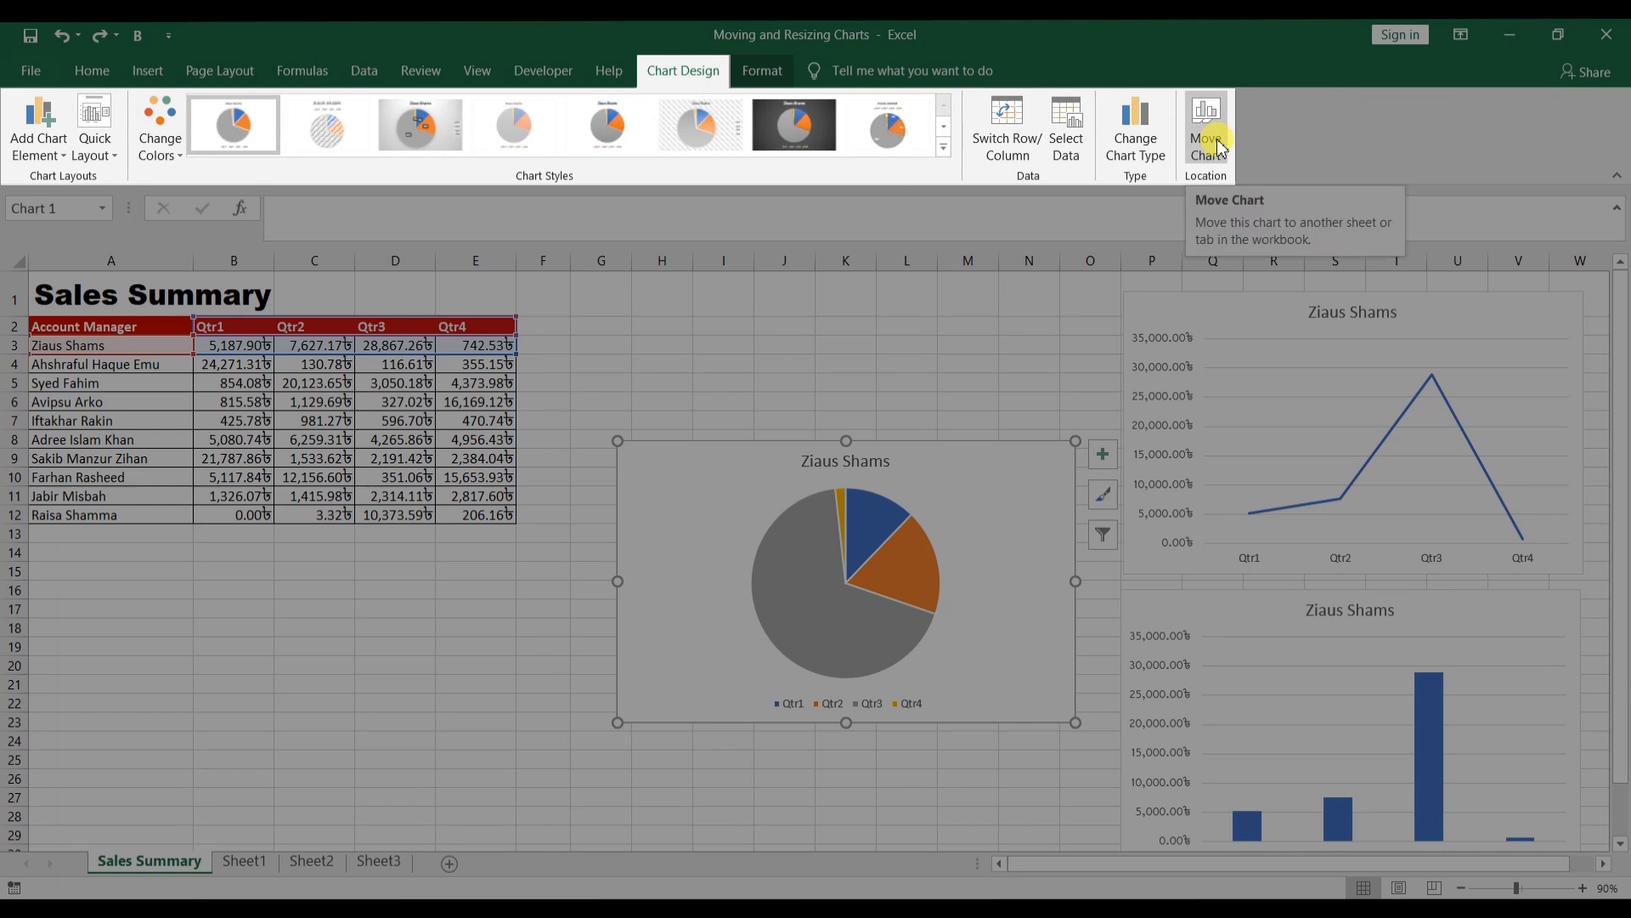
left_click(1215, 148)
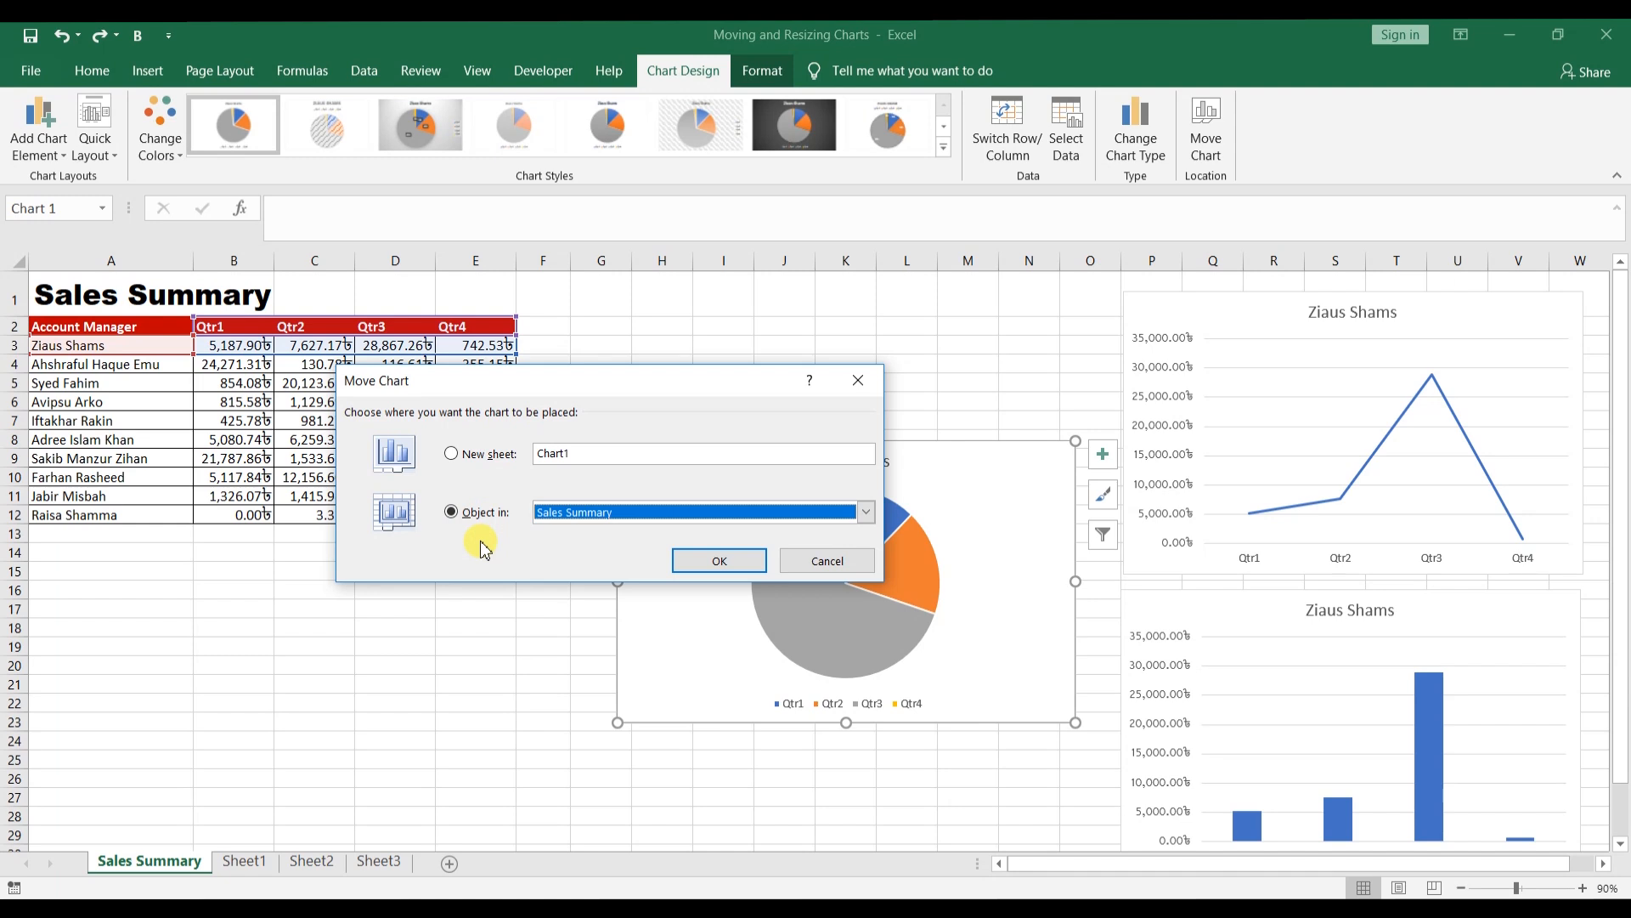
left_click(866, 512)
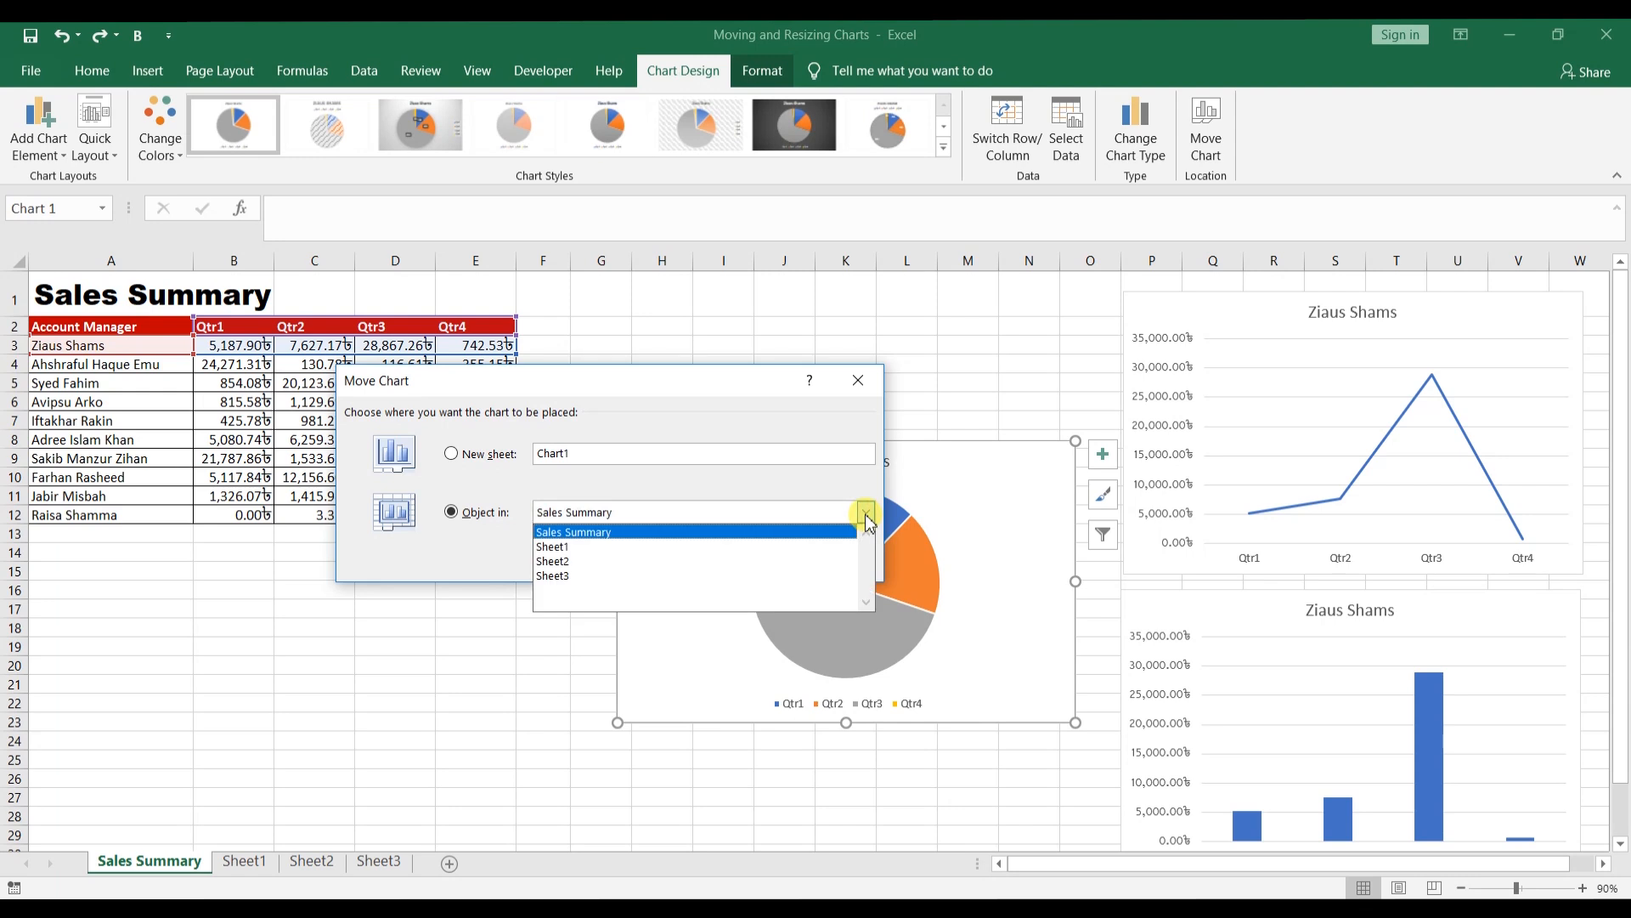
left_click(751, 577)
left_click(737, 562)
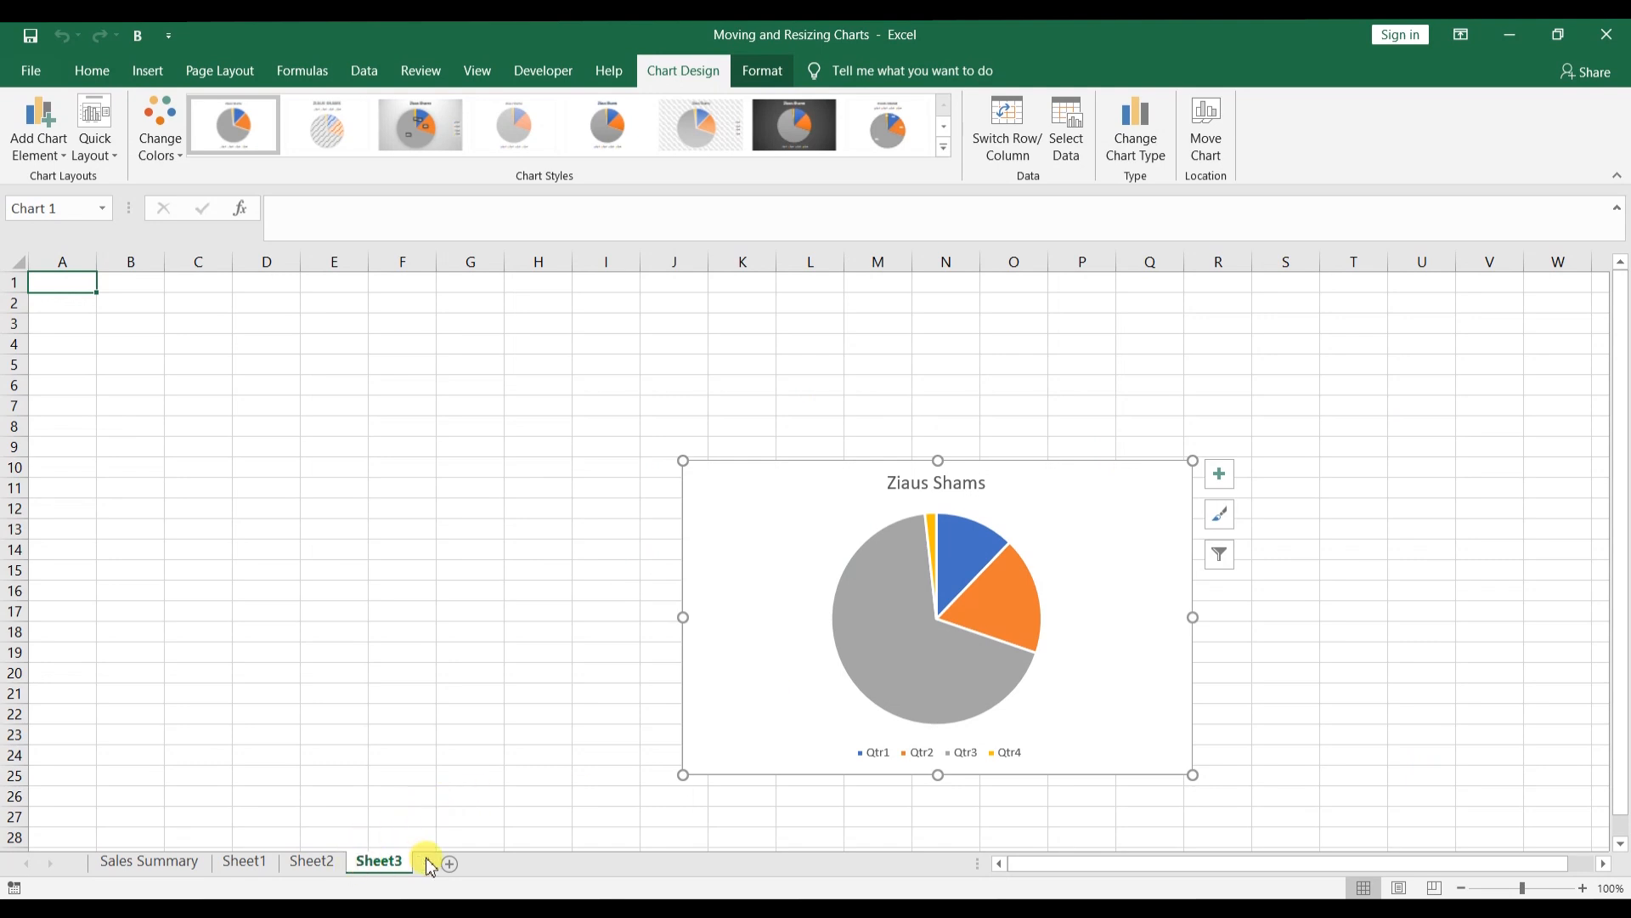
- Move the line chart from Sales Summary to its own new sheet, named with the account manager's full name followed by "Trend"
left_click(185, 860)
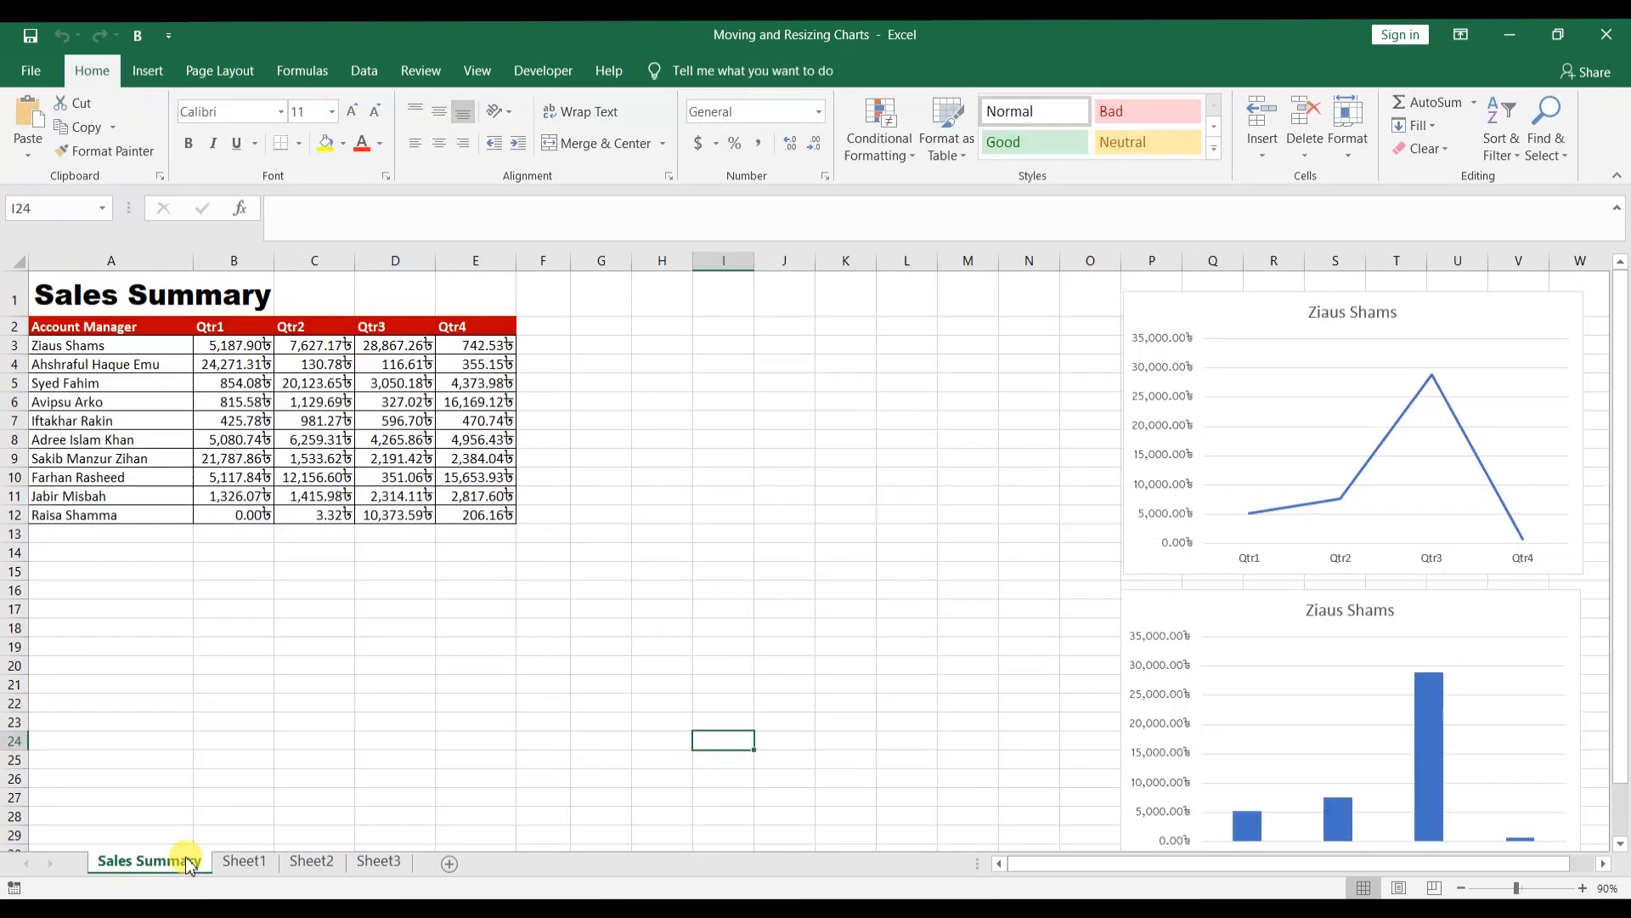
left_click(1212, 328)
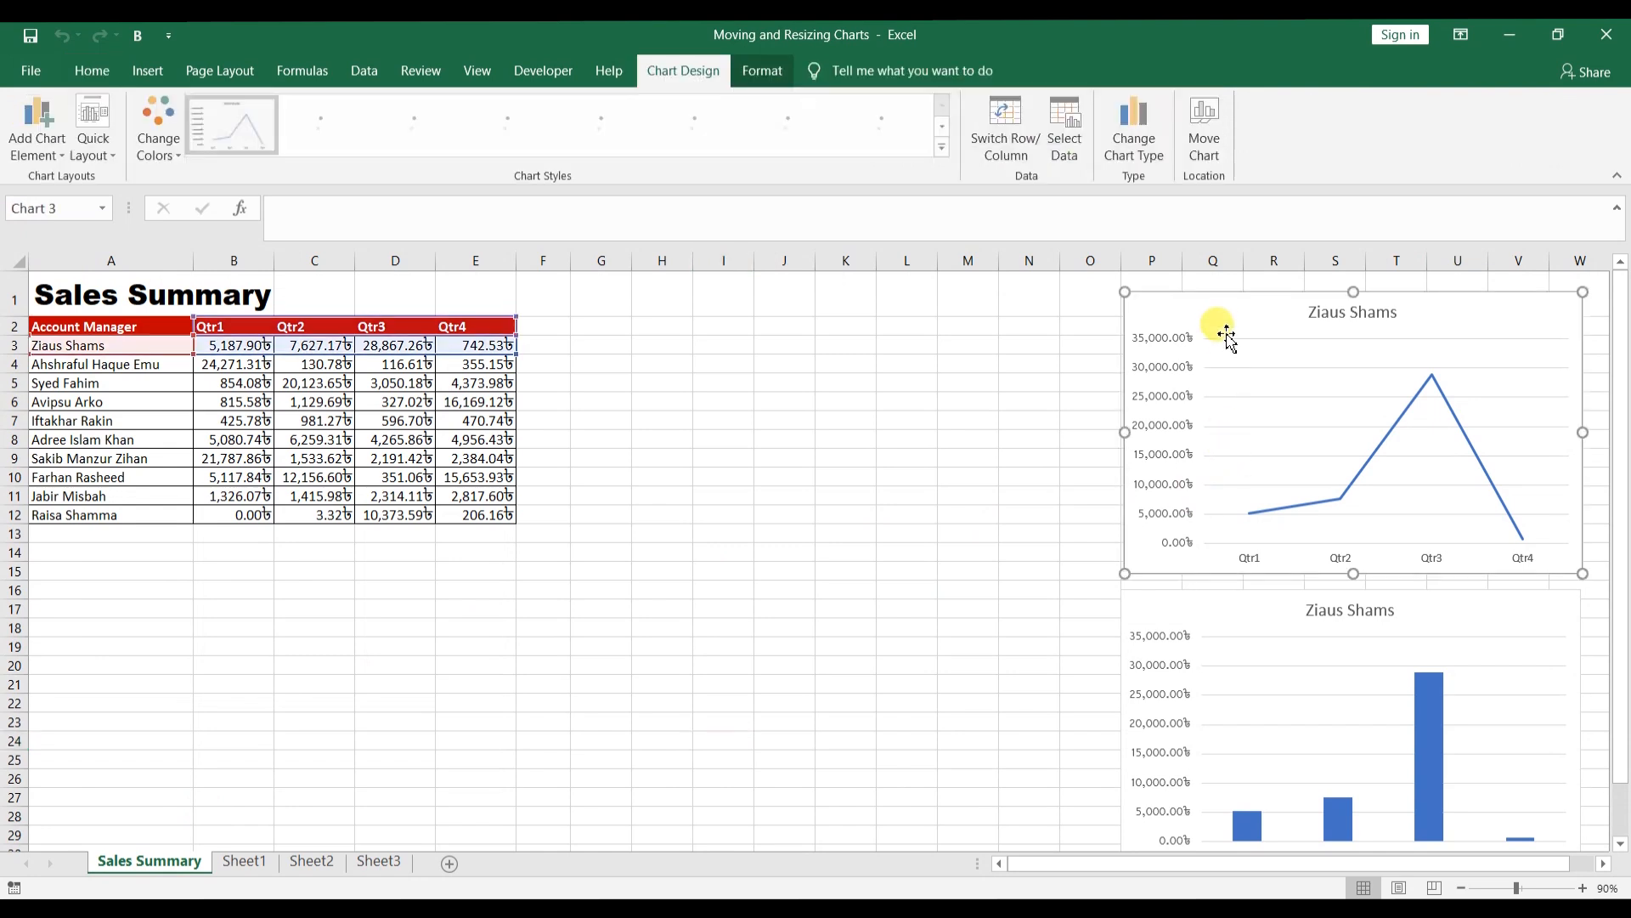
left_click(1203, 127)
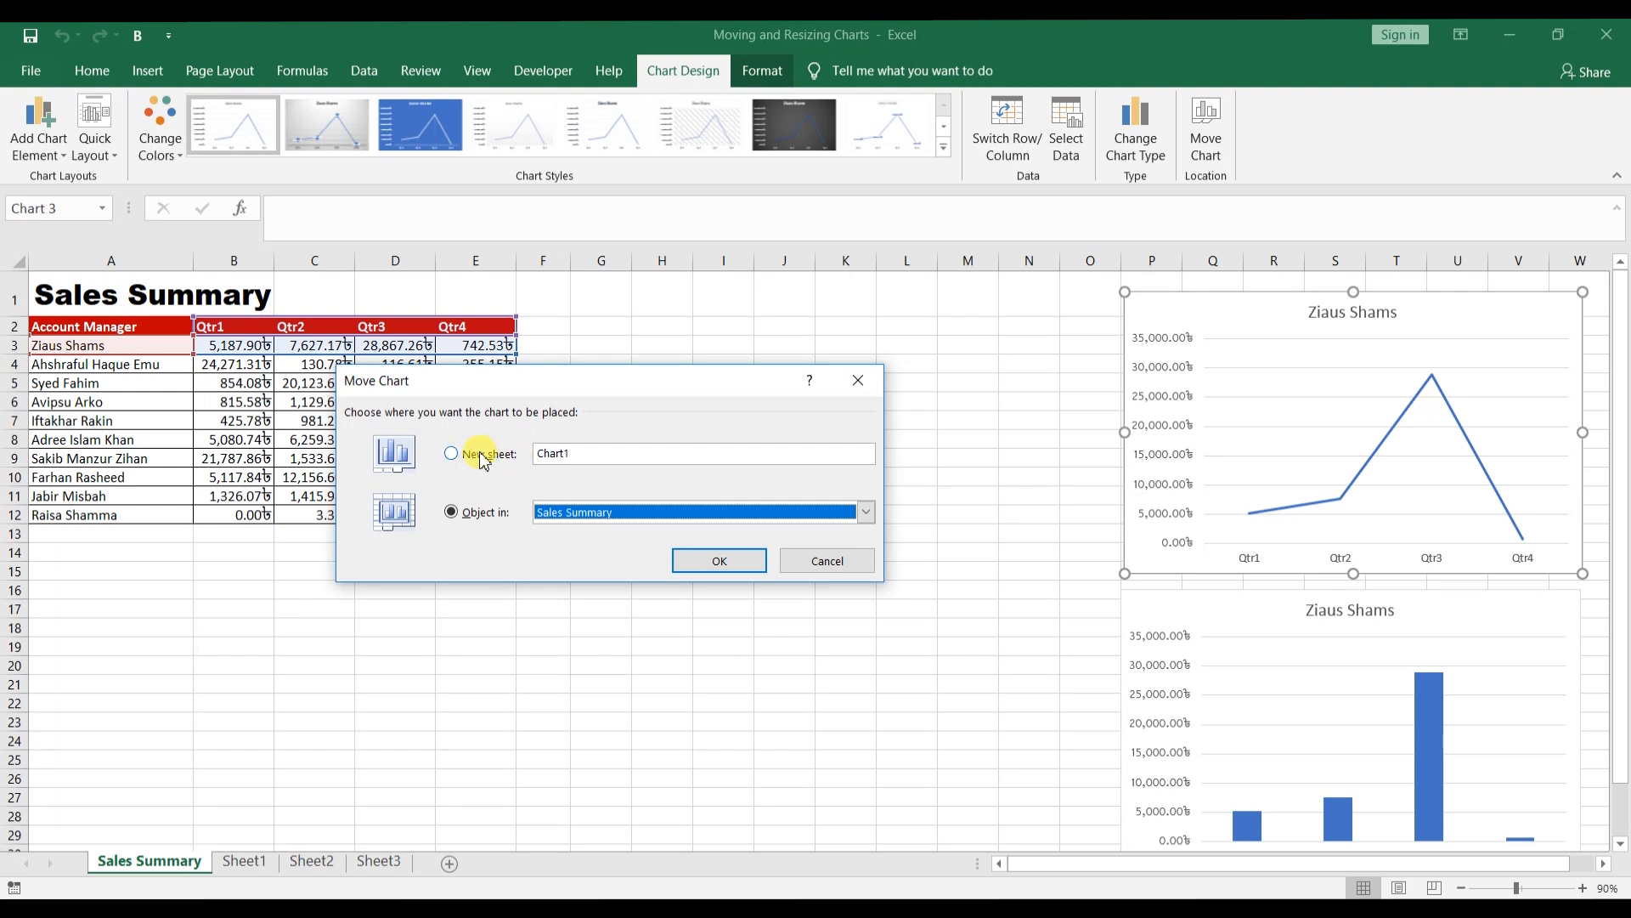
left_click(451, 454)
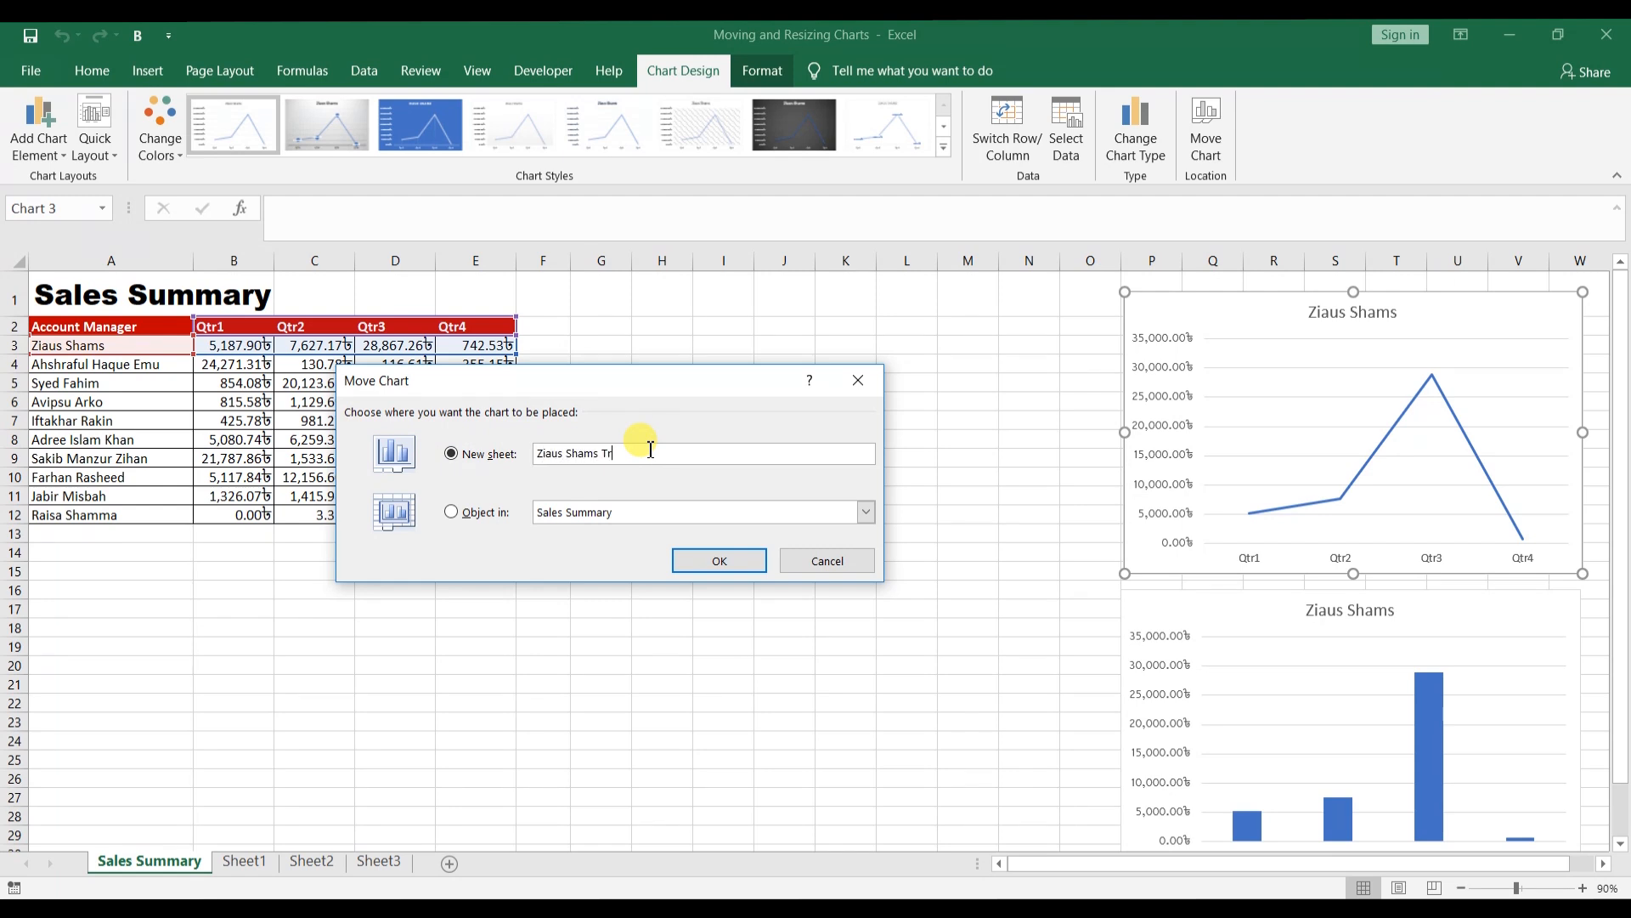
left_click(722, 560)
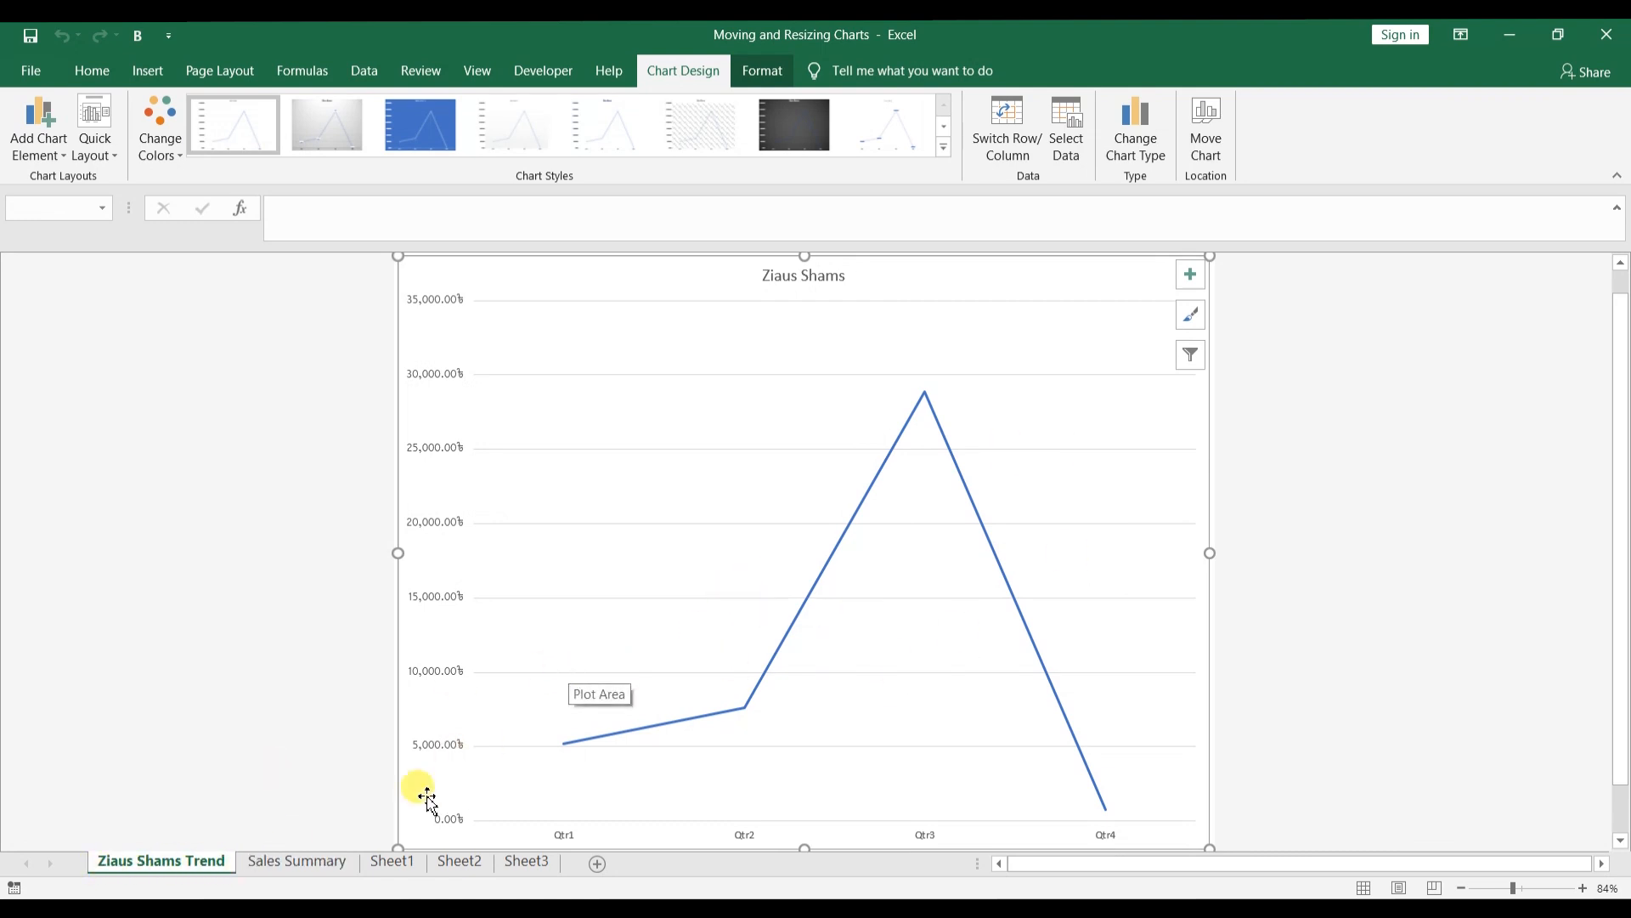
- On the Sales Summary sheet, move the column chart closer to the table, with its upper-left corner around cell I8
left_click(335, 860)
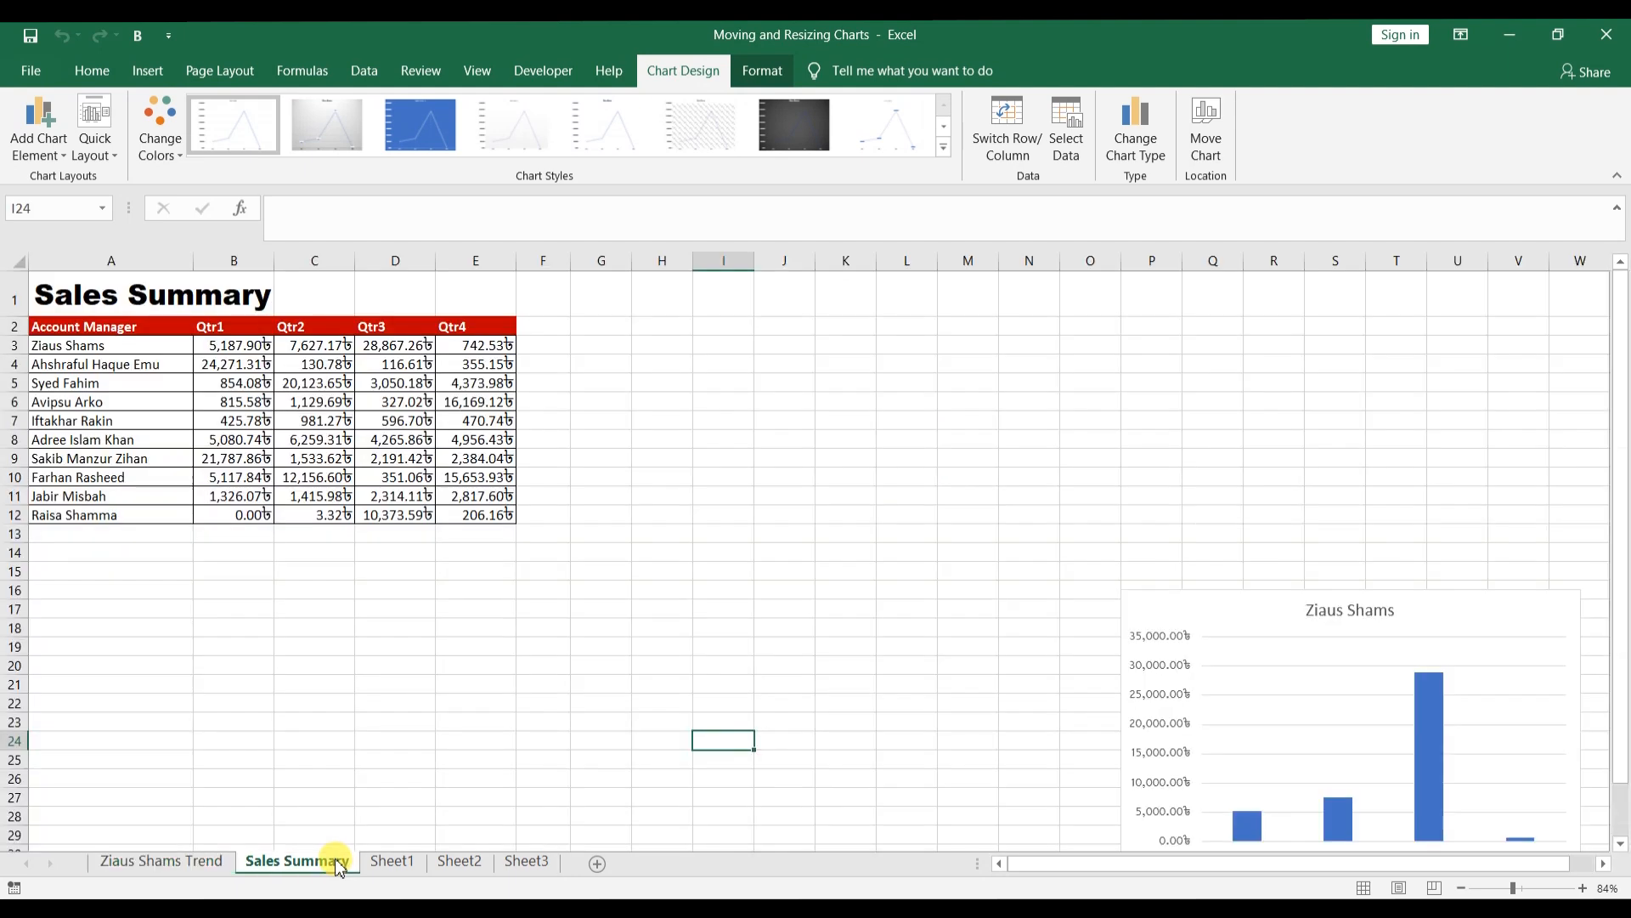
left_click(1229, 612)
left_click_drag(1228, 612, 822, 459)
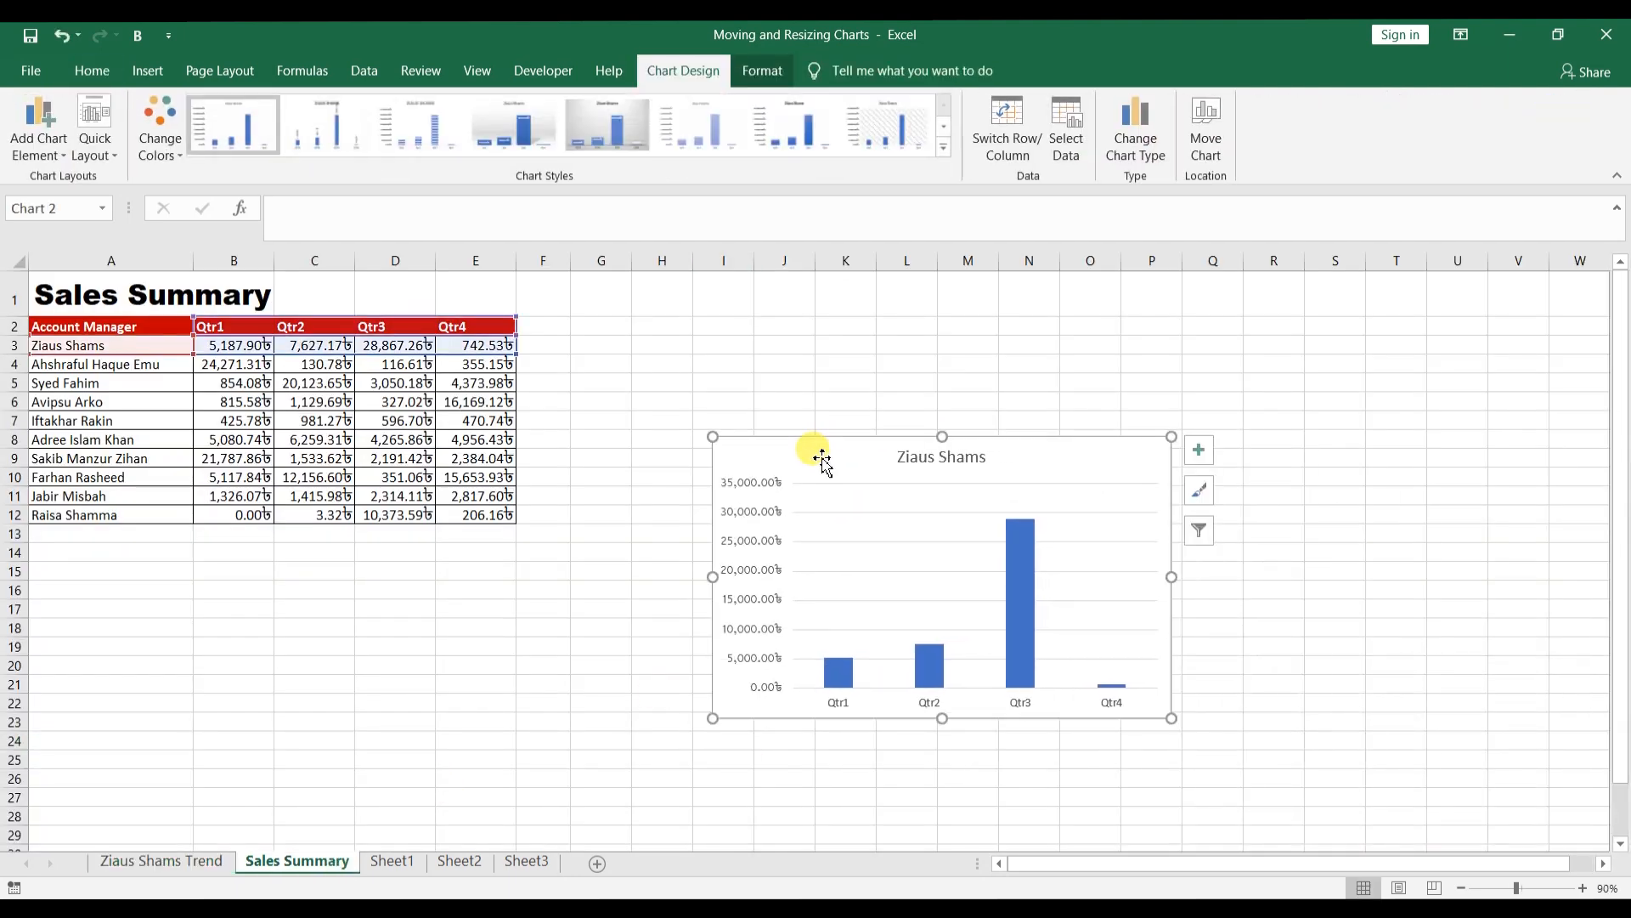
- Enlarge the column chart to span about columns F to V and rows 2 to 28, and deselect it
left_click_drag(1174, 437, 1524, 320)
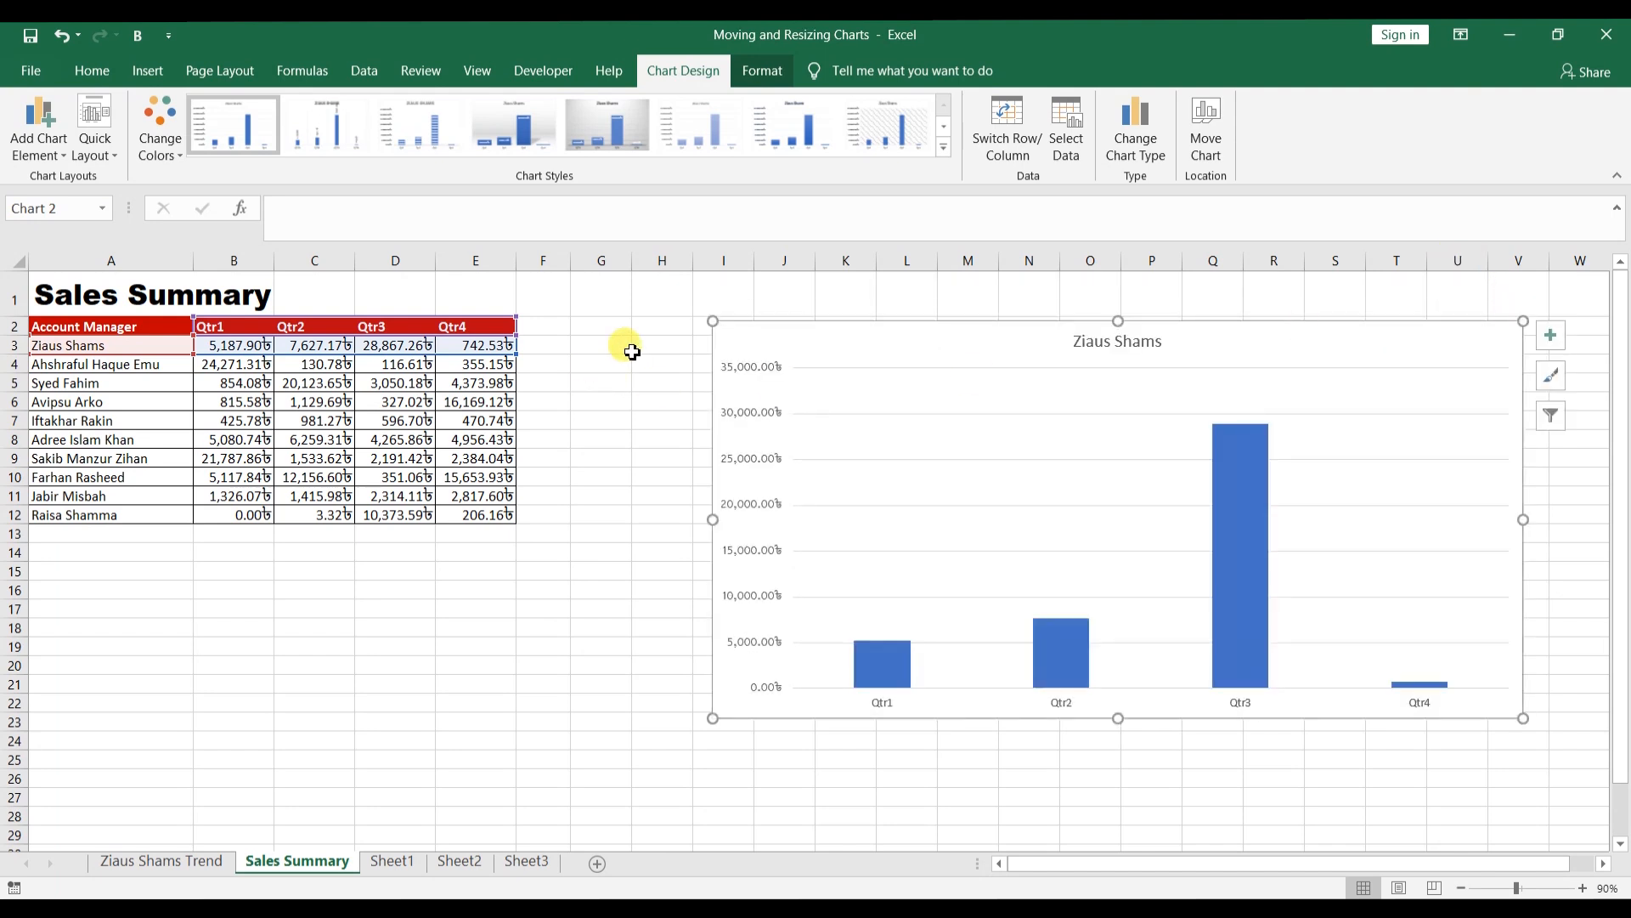
left_click_drag(711, 322, 557, 316)
left_click_drag(558, 718, 540, 826)
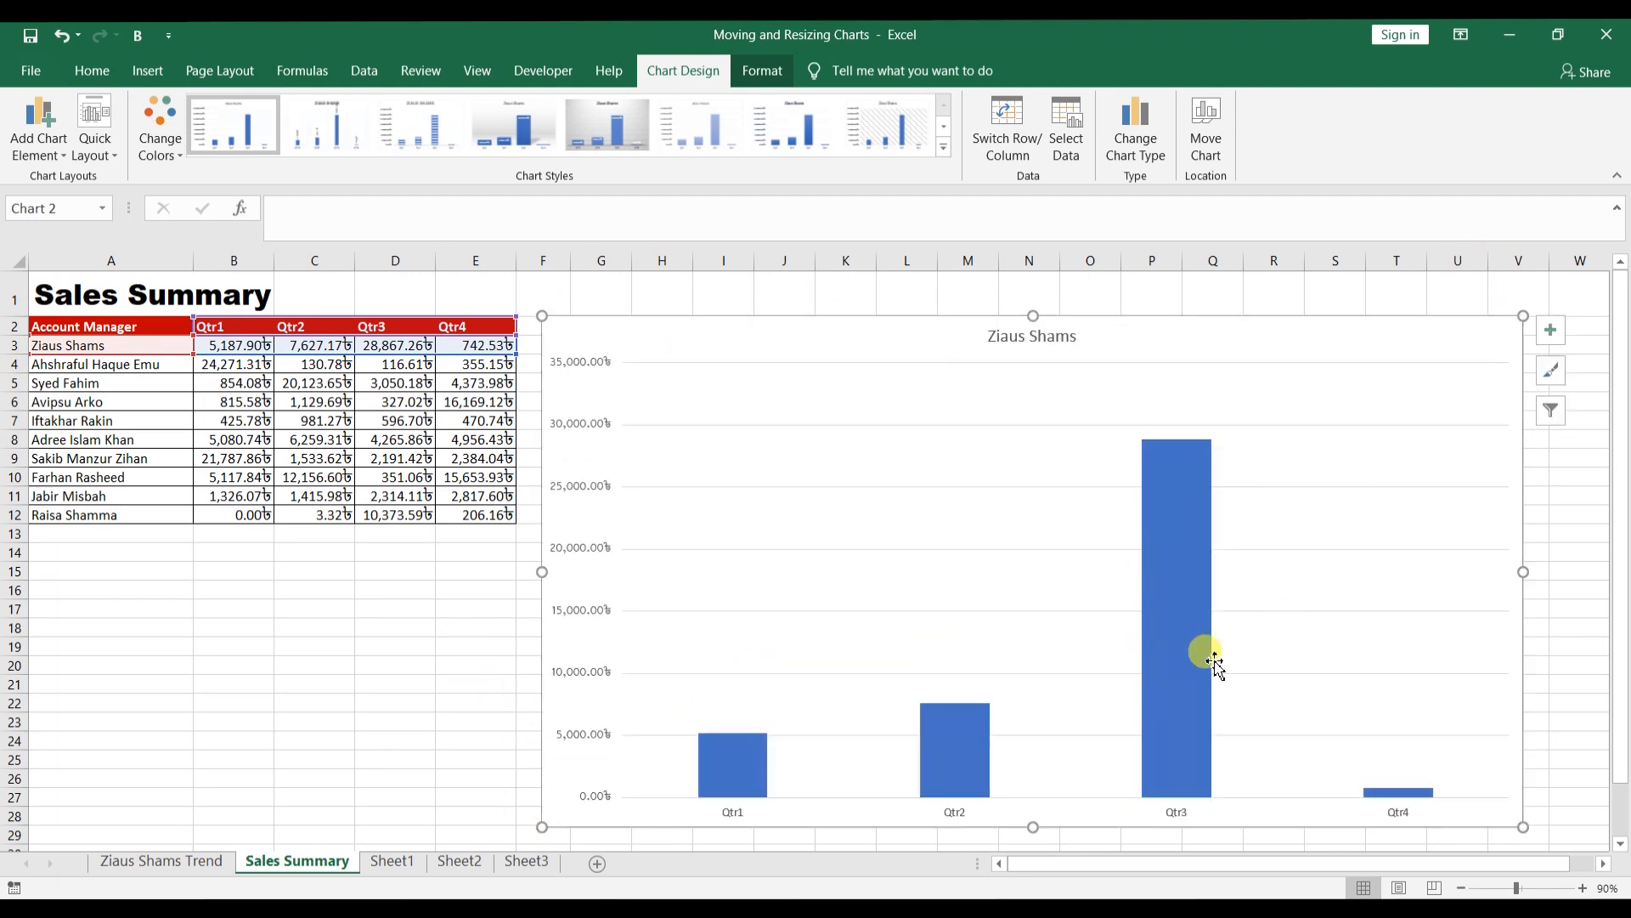
left_click(328, 645)
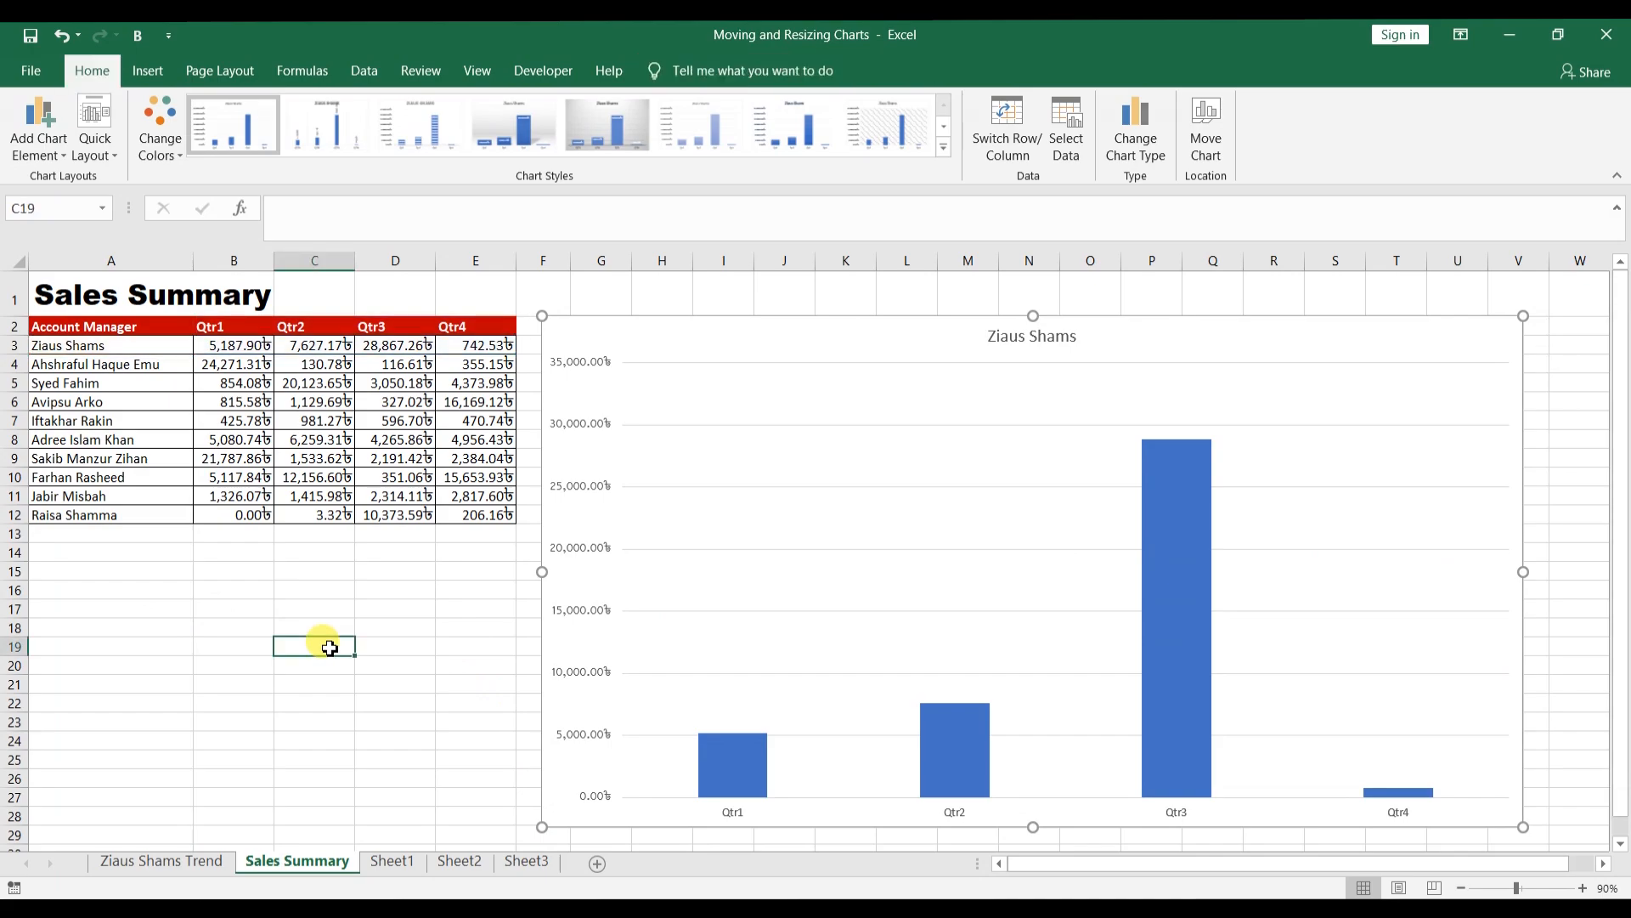